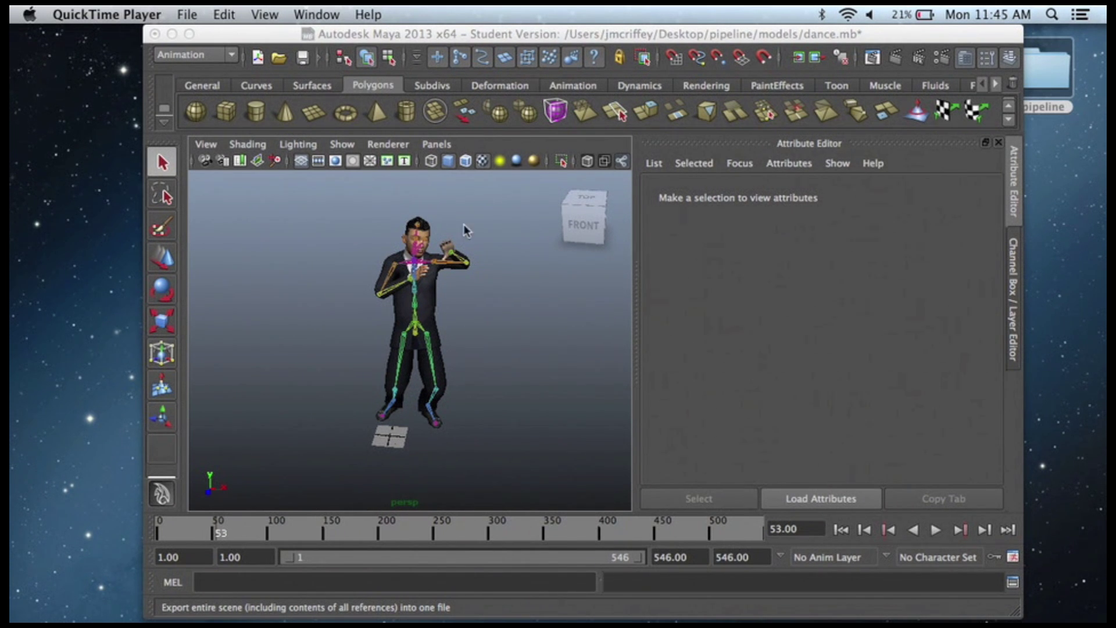
Reposition Maya, toggle construction history on and off, then play the dance and stop at frame 162.
mouse_move(531, 36)
mouse_down()
mouse_move(506, 58)
mouse_move(519, 35)
mouse_up()
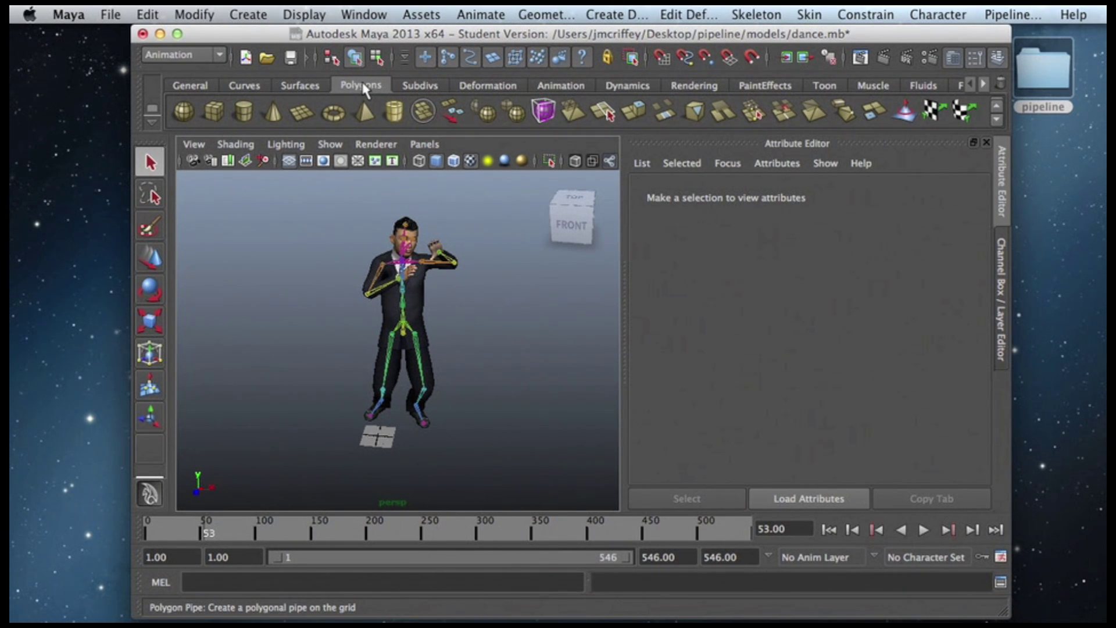
click(829, 58)
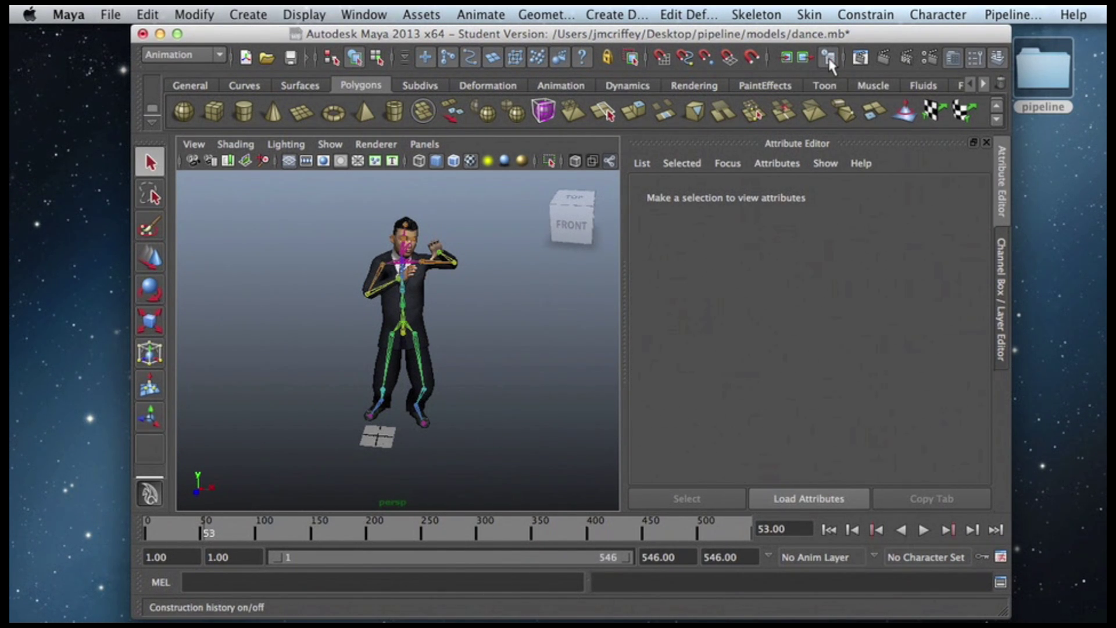
click(830, 58)
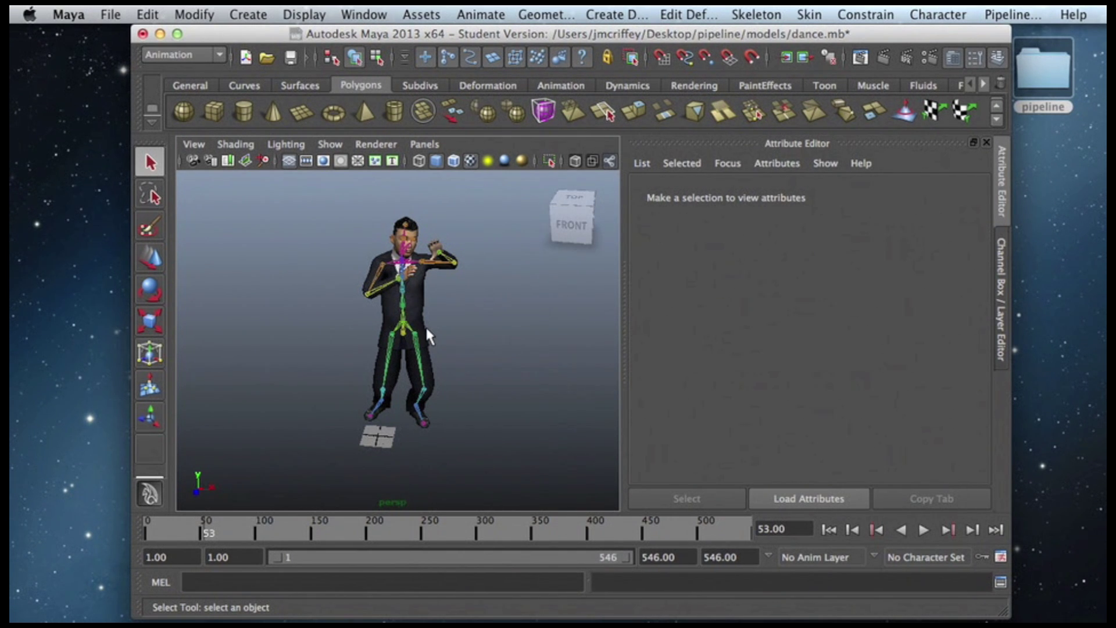
click(924, 531)
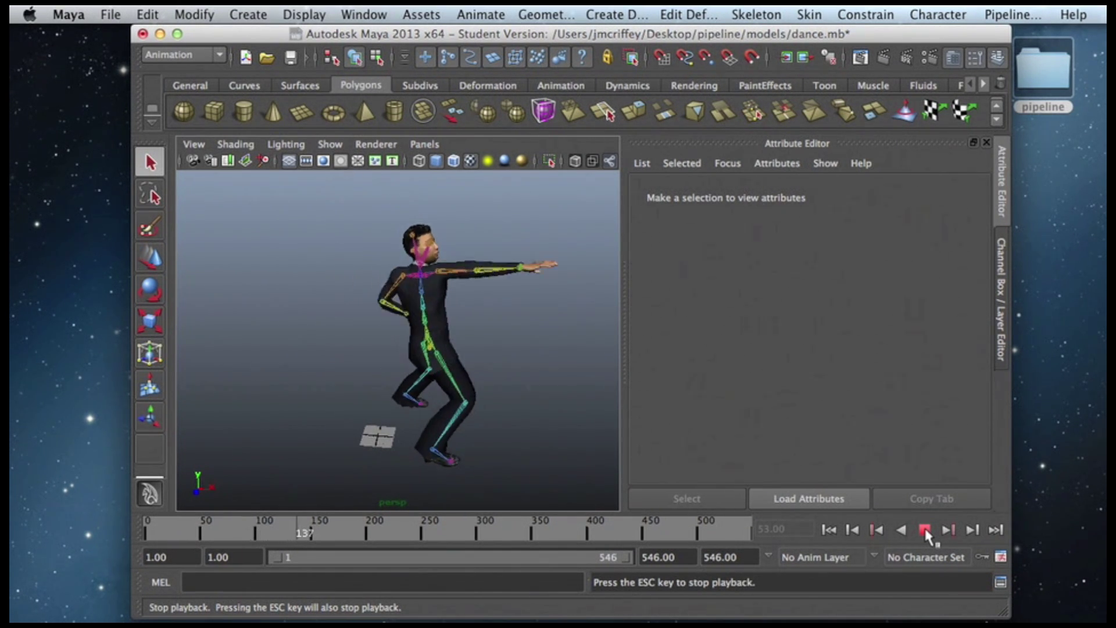
click(924, 531)
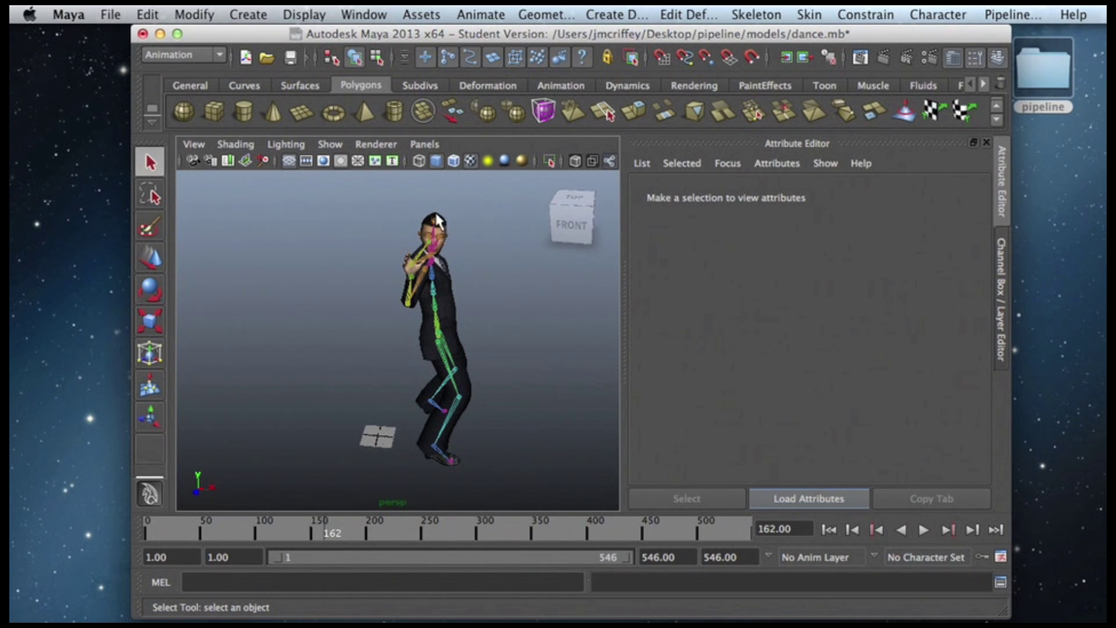
click(115, 13)
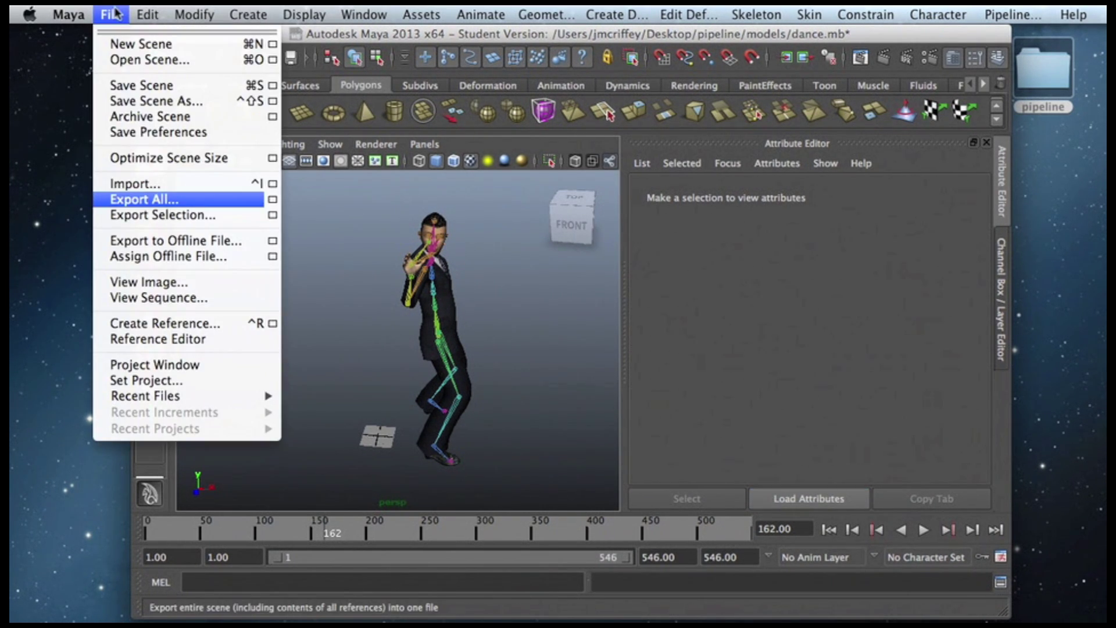
Start Export All and set the file type to DAE_FBX export.
click(131, 198)
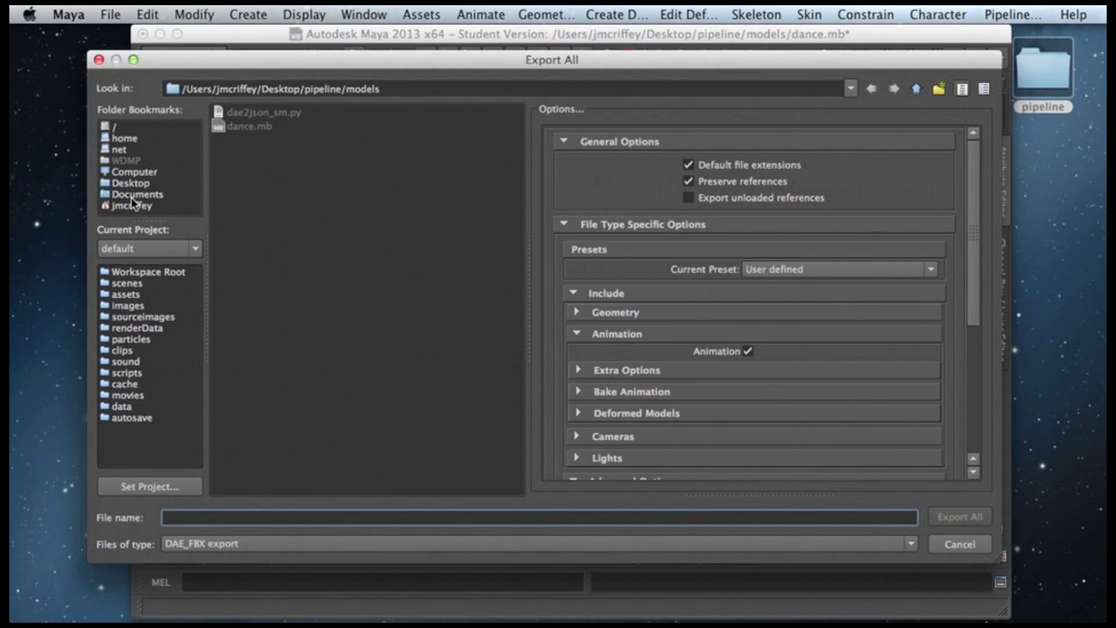
click(227, 429)
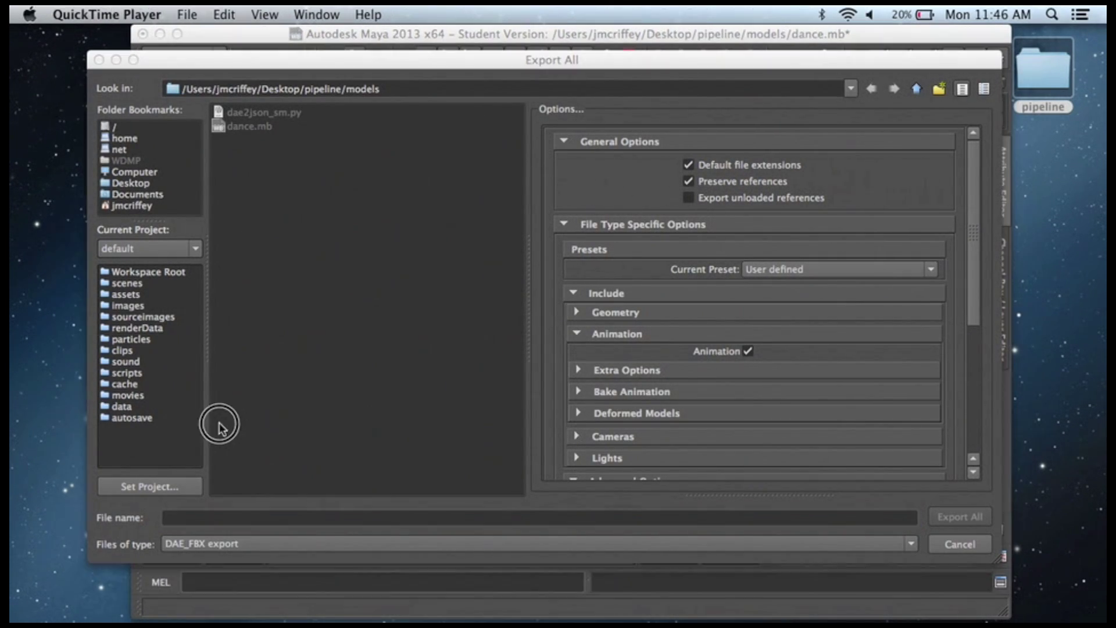
click(279, 543)
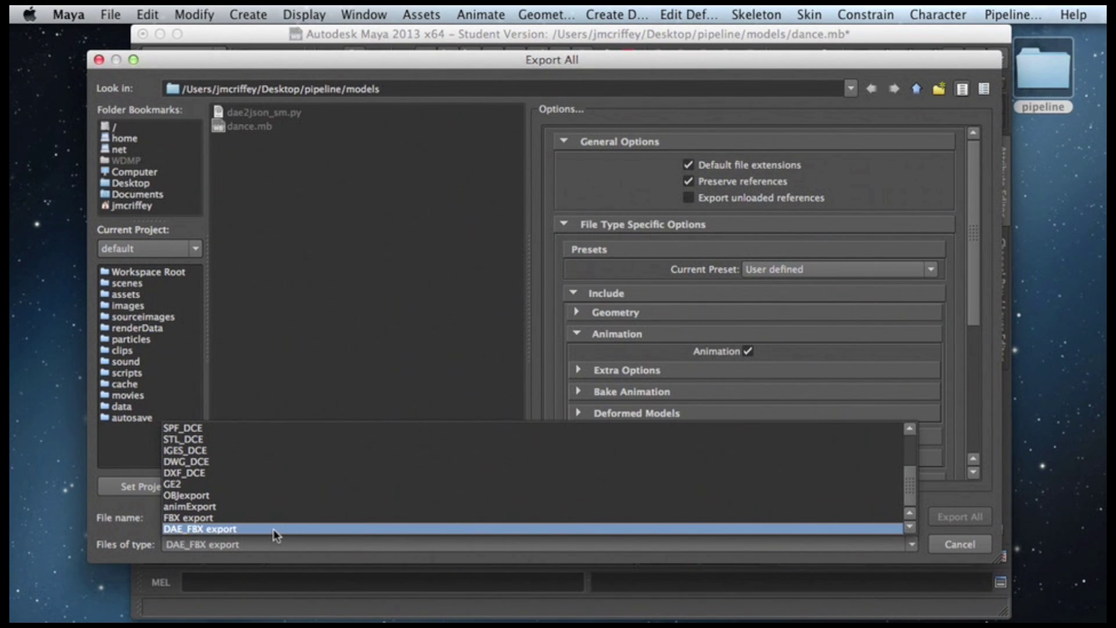
click(273, 529)
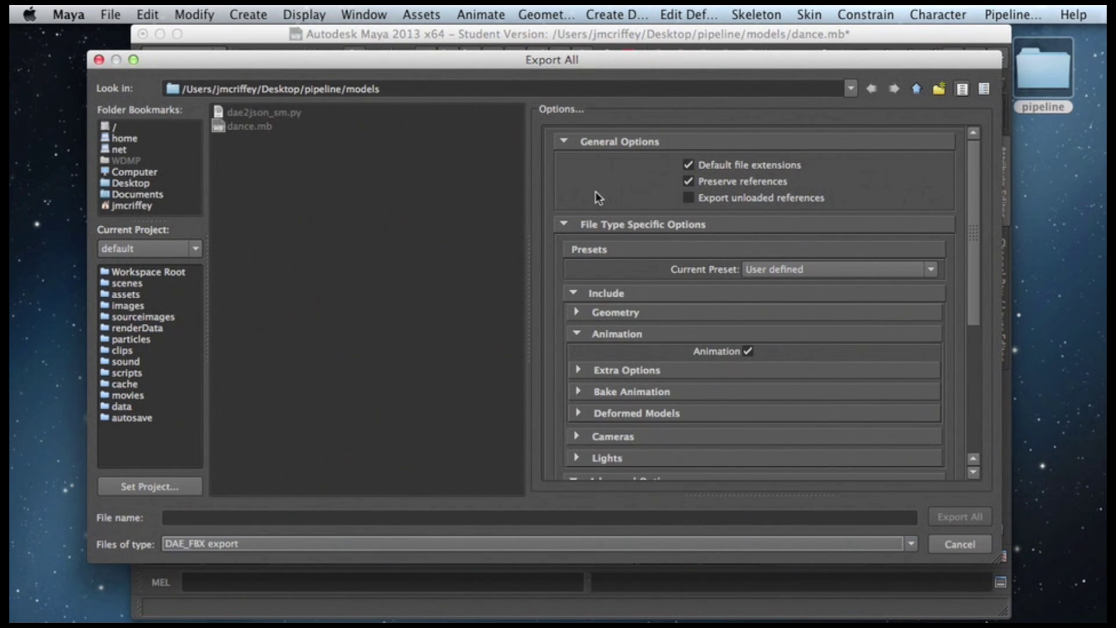
Review the Deformed Models, Bake Animation (frames 1–546) and Collada export options.
scroll(642, 230, down, 3)
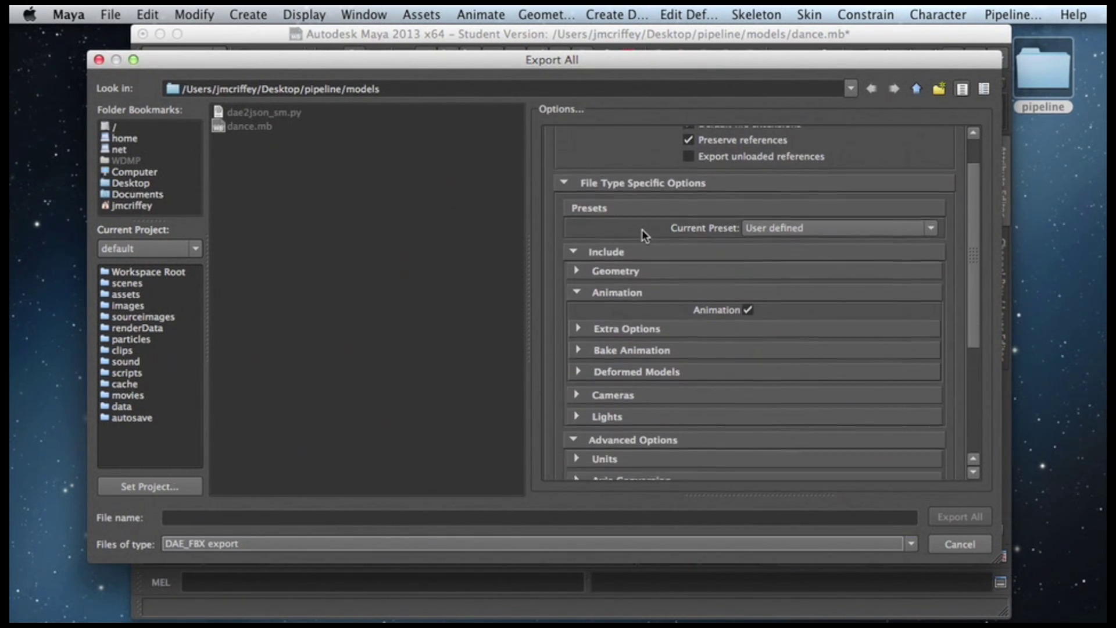
scroll(642, 229, down, 2)
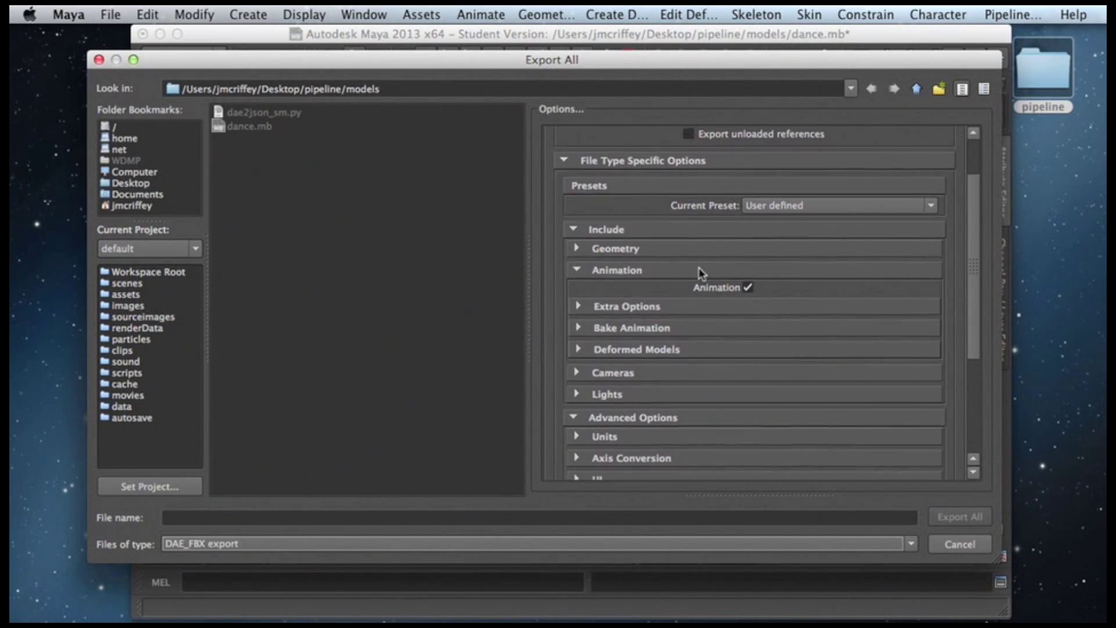
scroll(605, 313, down, 1)
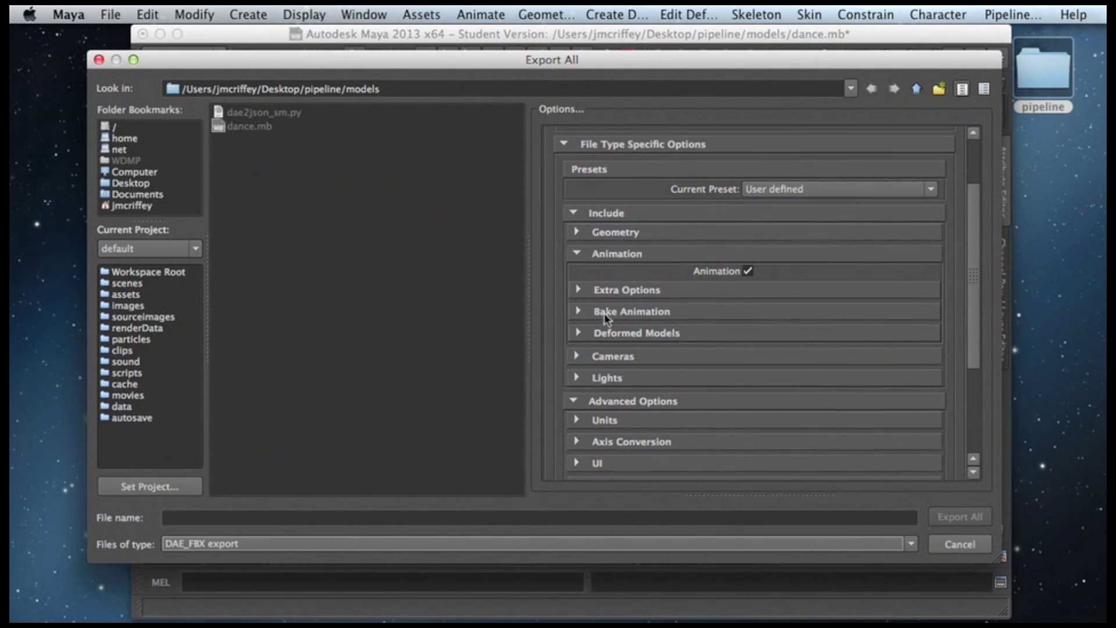
scroll(604, 317, down, 1)
click(599, 333)
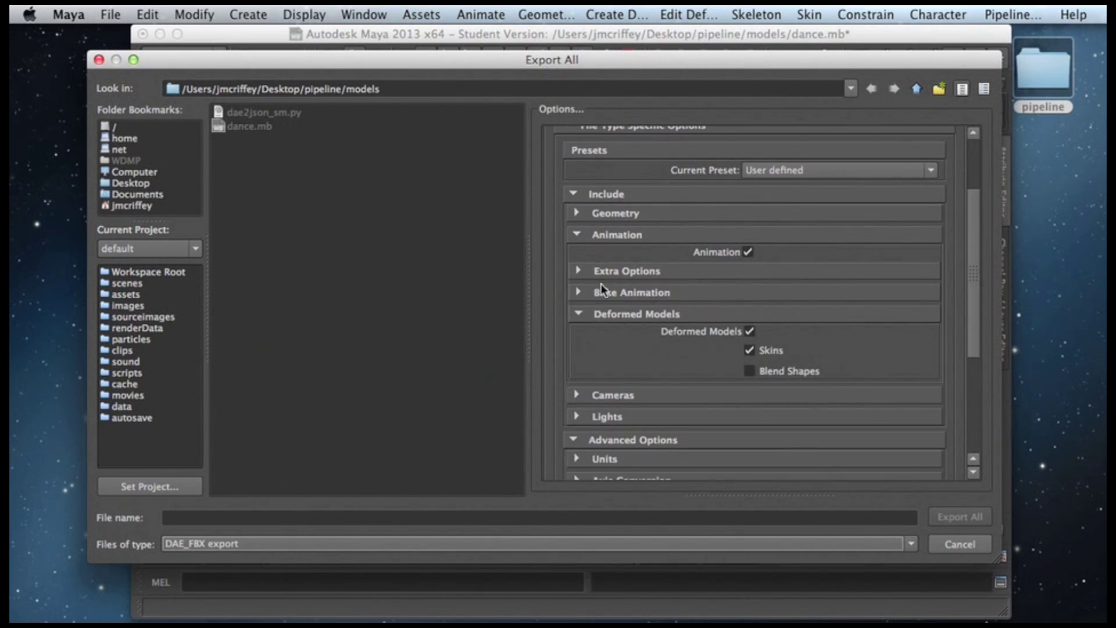
click(592, 314)
click(591, 294)
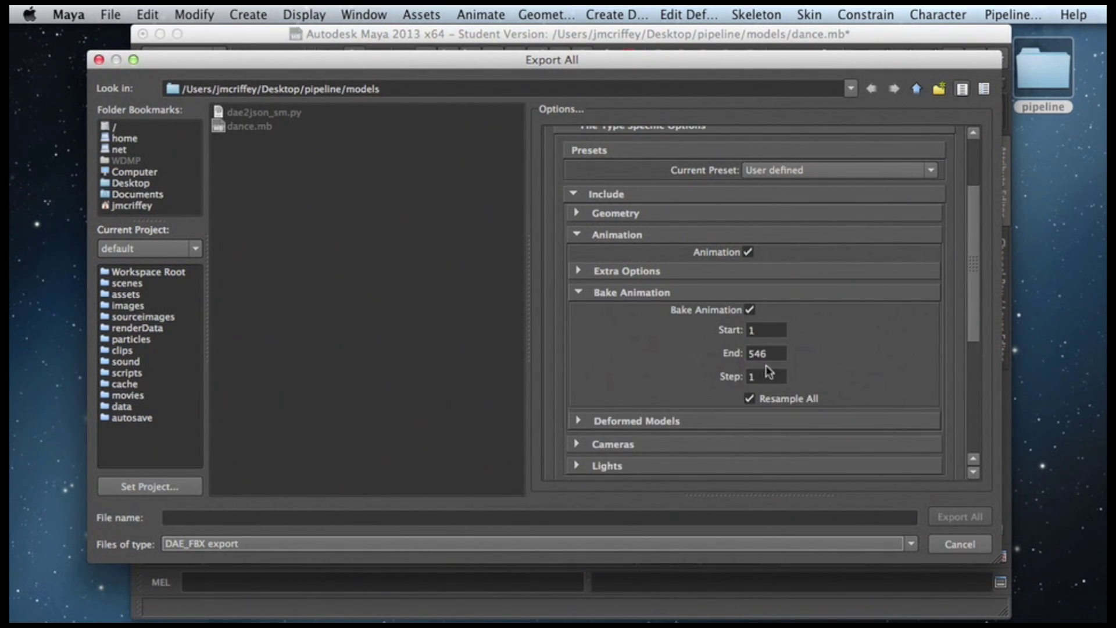
click(592, 291)
scroll(641, 321, down, 6)
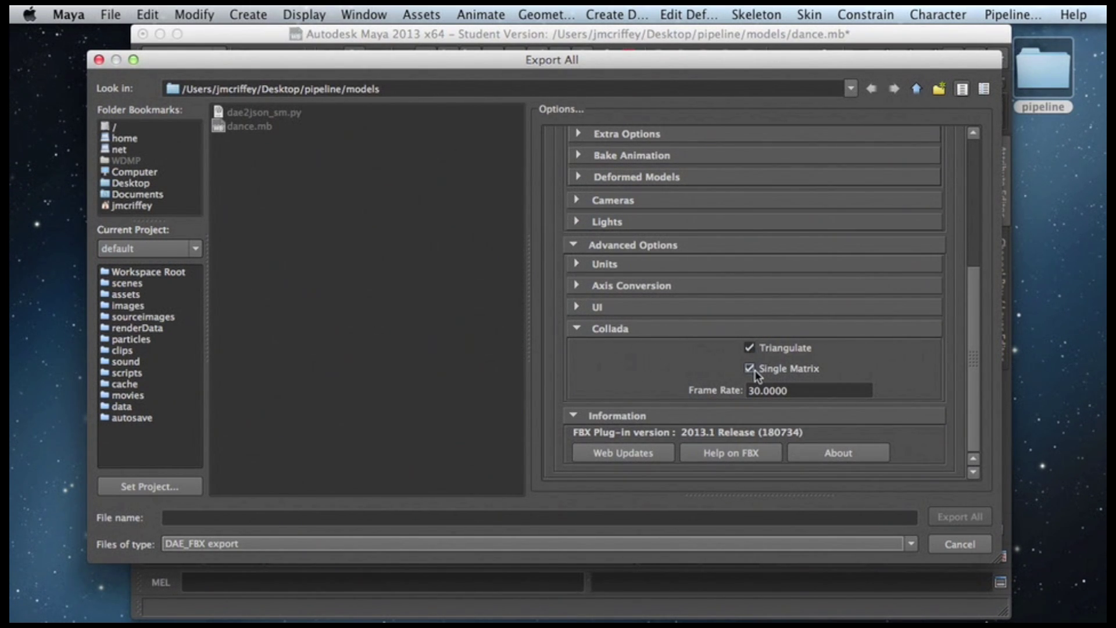
click(366, 516)
Export the scene as demo.dae and close the Warnings and Errors window.
text(demo.dae)
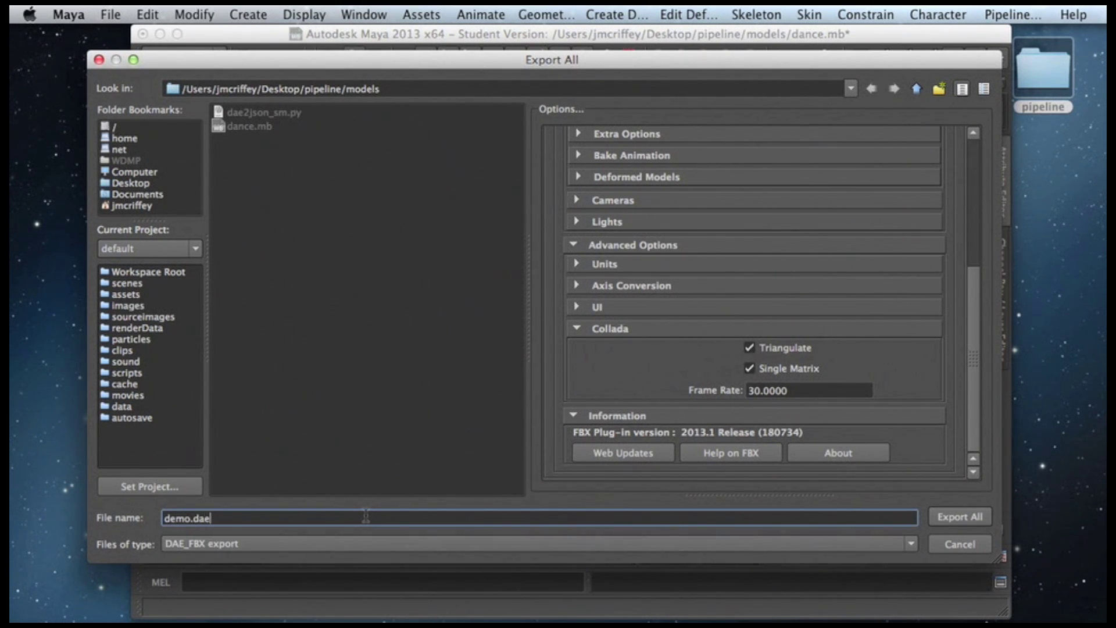
key(Return)
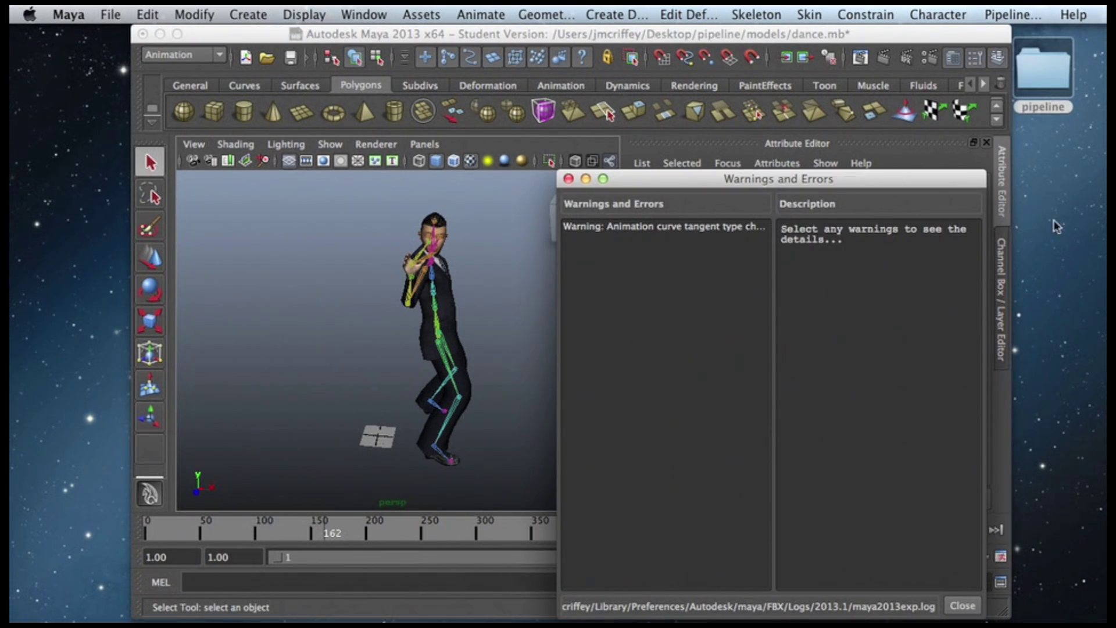
click(964, 606)
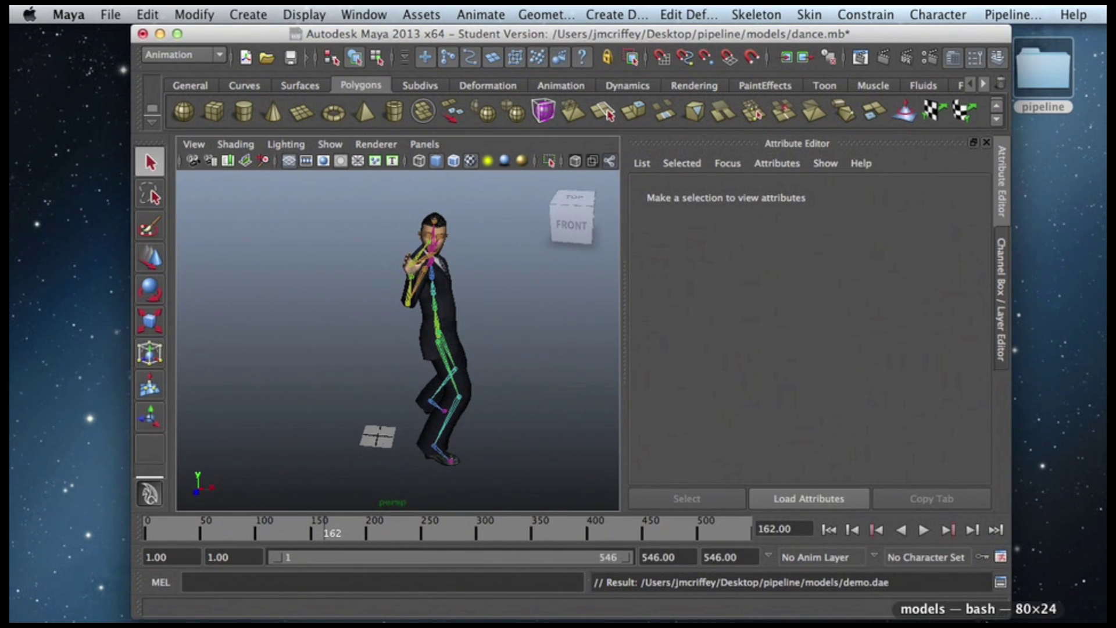
click(978, 619)
Run python dae2json_sm.py demo.dae in the models folder and confirm demo_sm.json was created.
drag(728, 178, 683, 150)
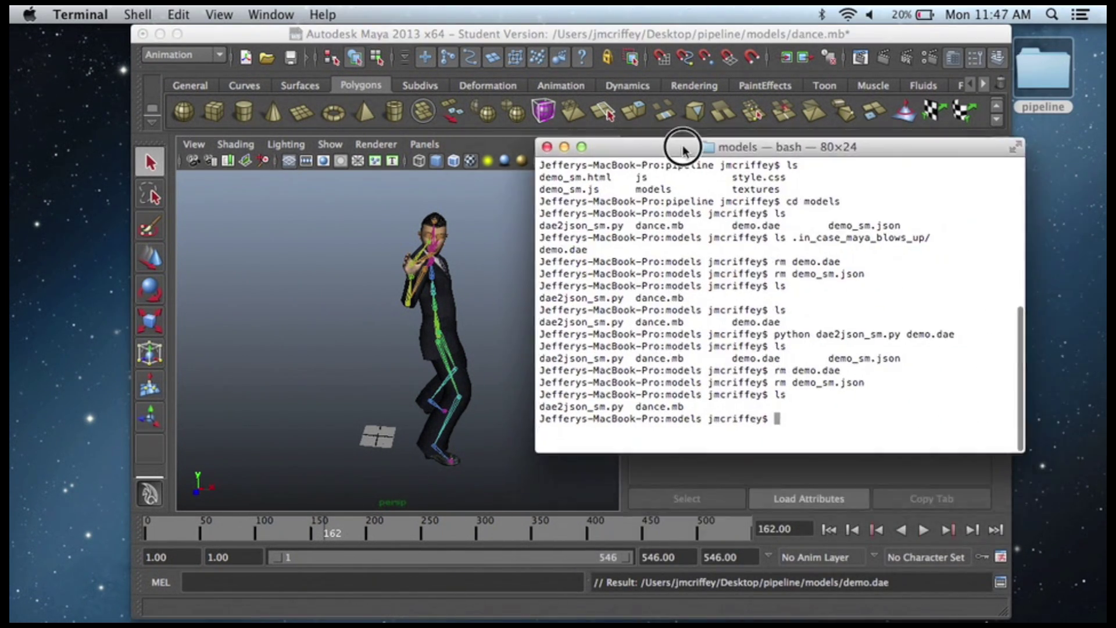
text(ls)
key(Return)
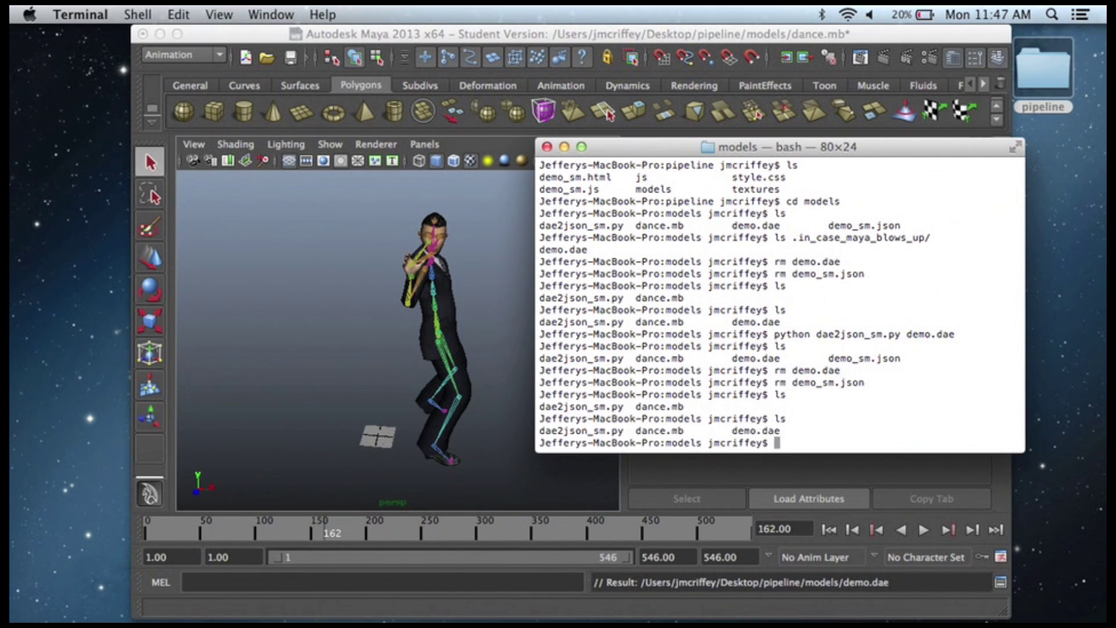
drag(692, 146, 678, 116)
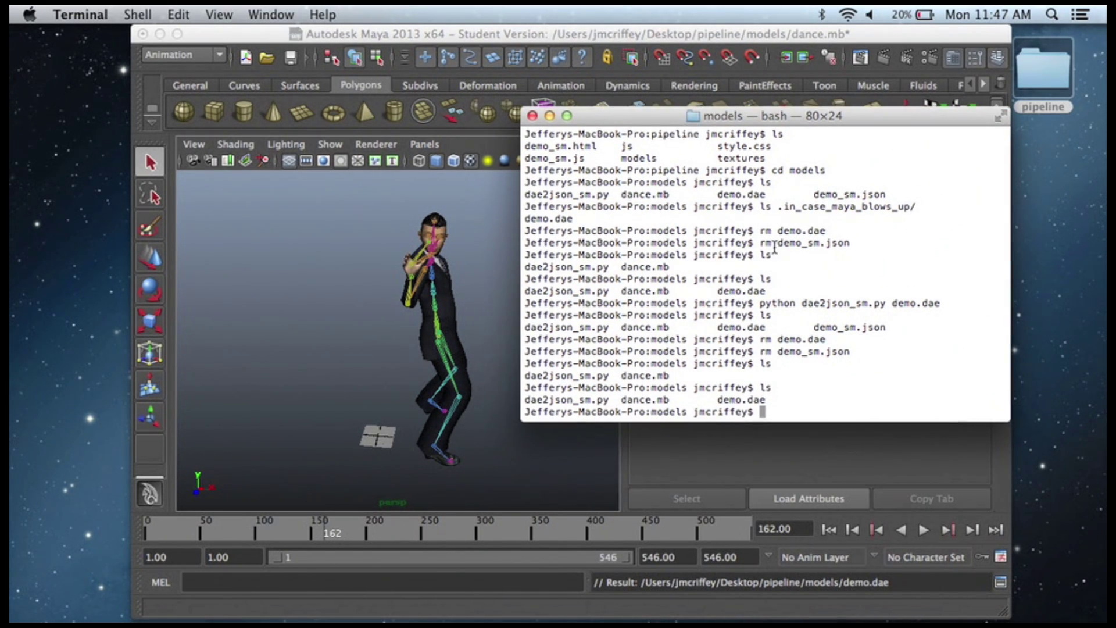
text(python dae)
key(Tab)
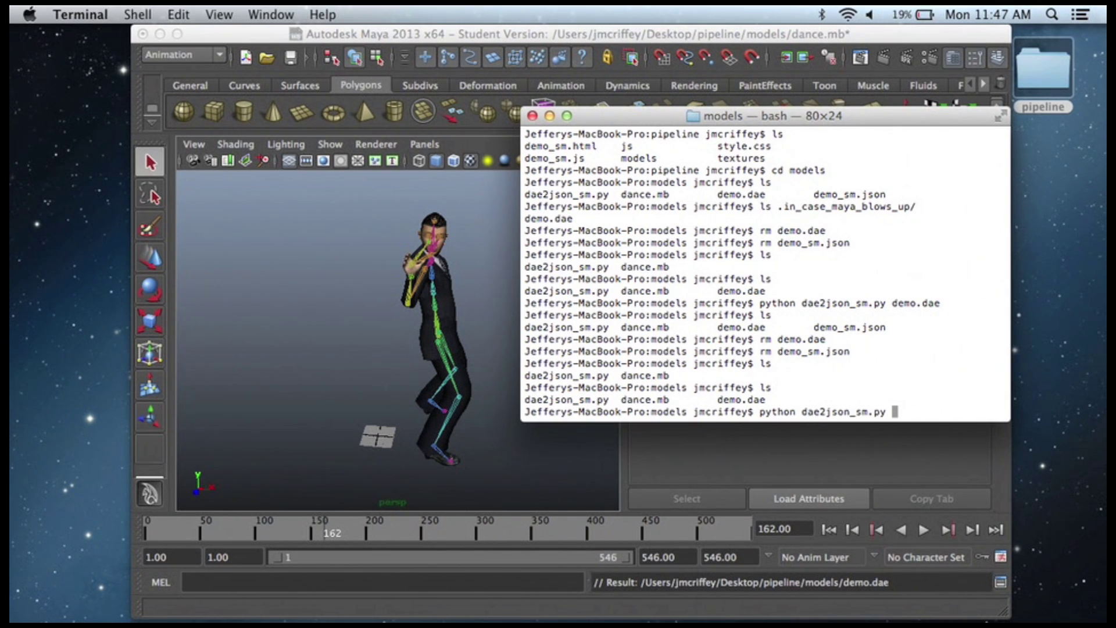
text(demo.dae)
key(Return)
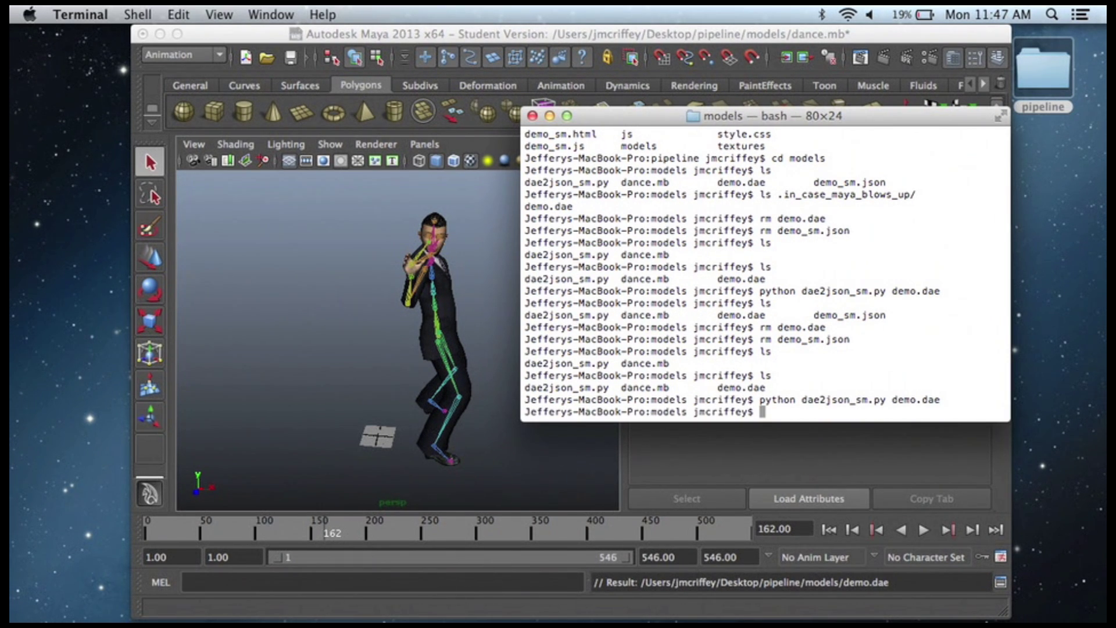
text(ls)
key(Return)
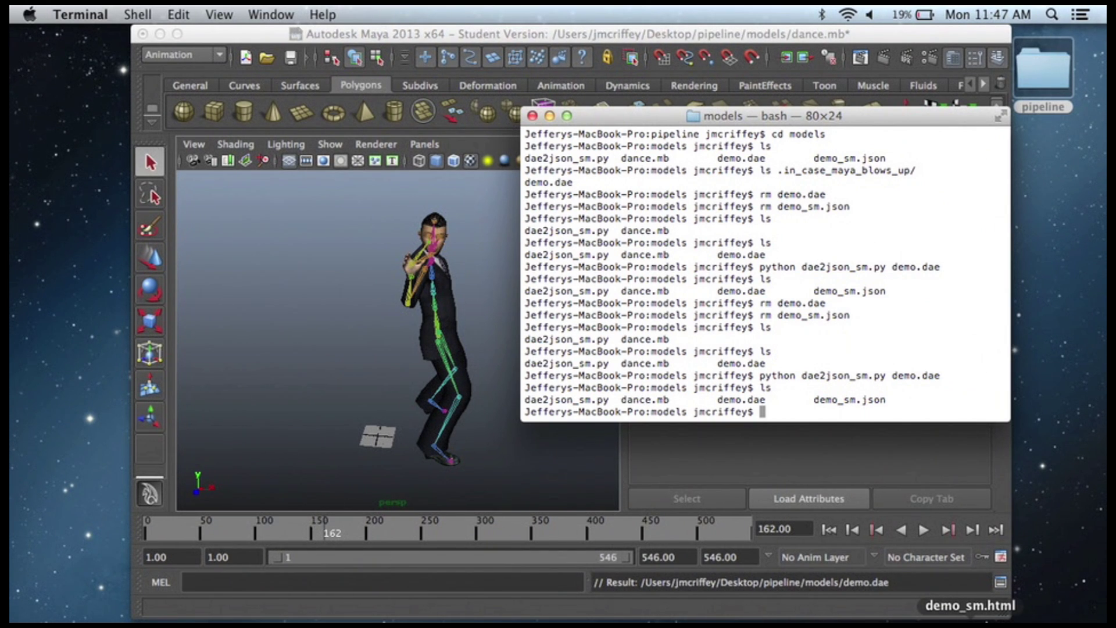
Open demo_sm.json from the pipeline > models folder in BBEdit.
click(970, 620)
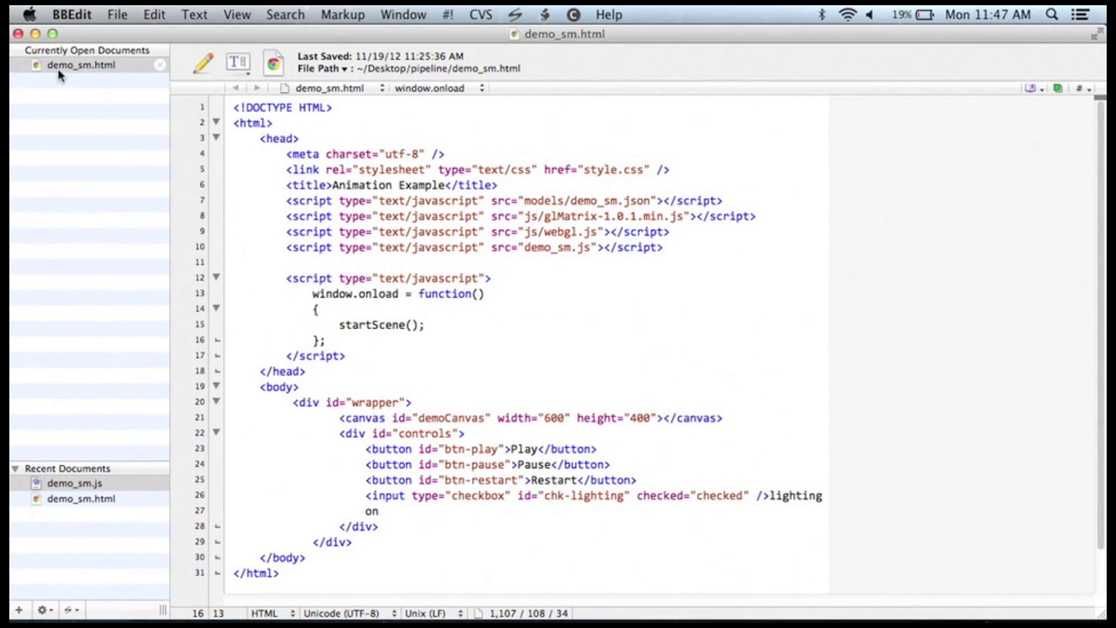
click(35, 34)
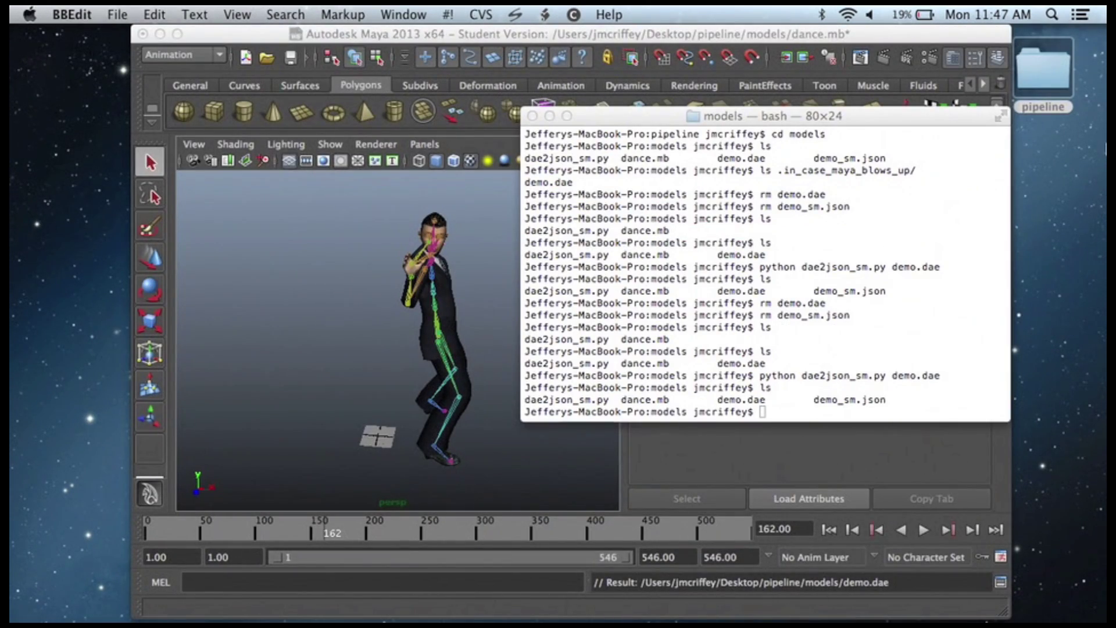
double_click(1043, 69)
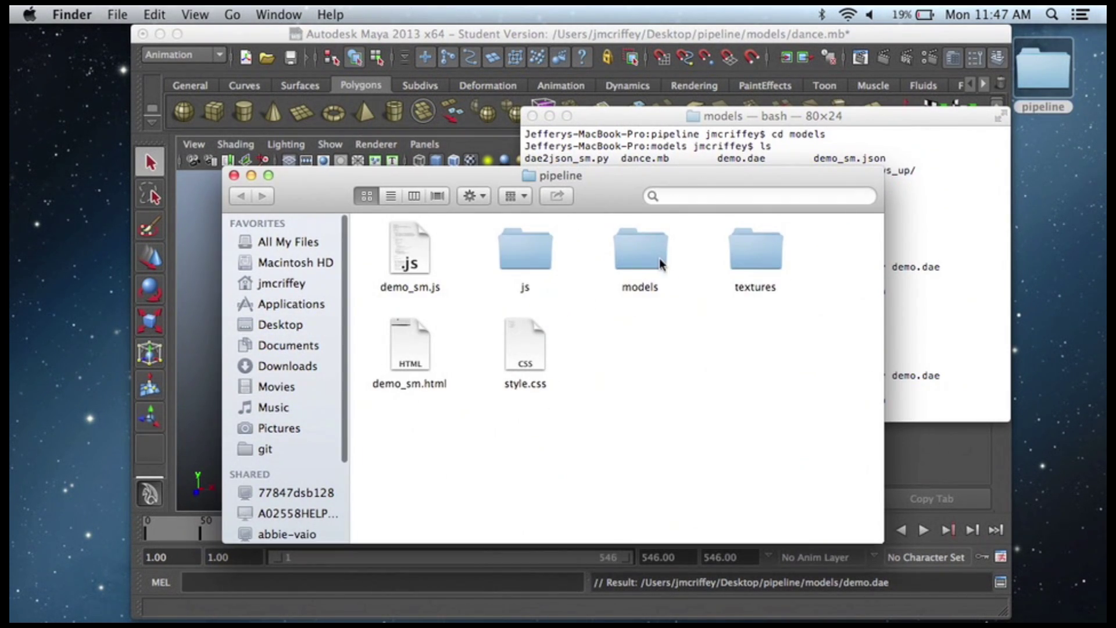
double_click(661, 265)
click(750, 255)
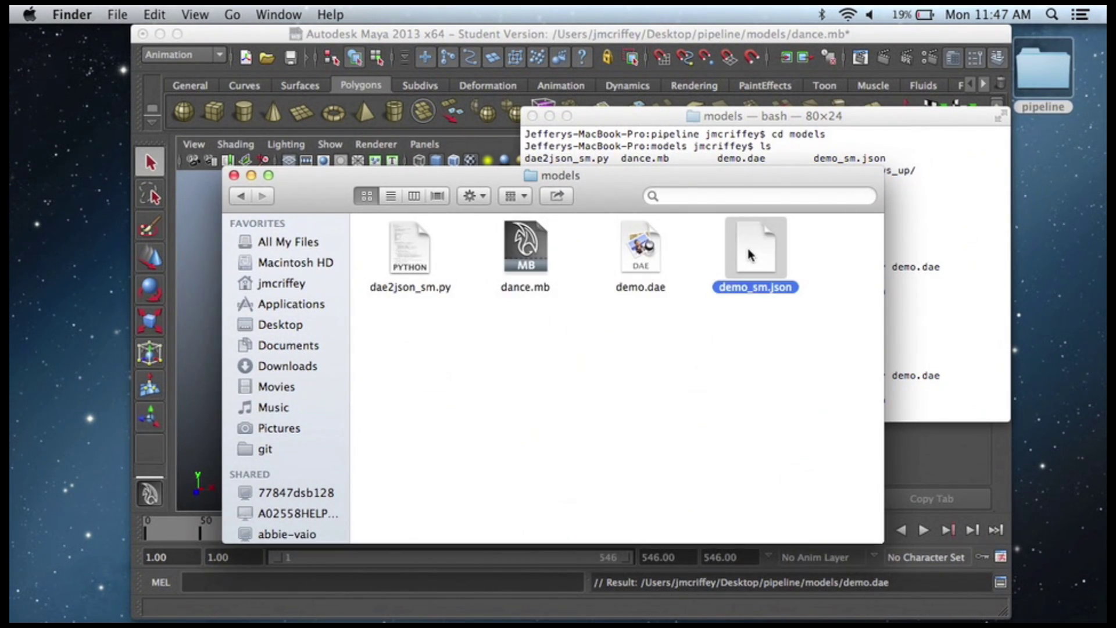
double_click(750, 254)
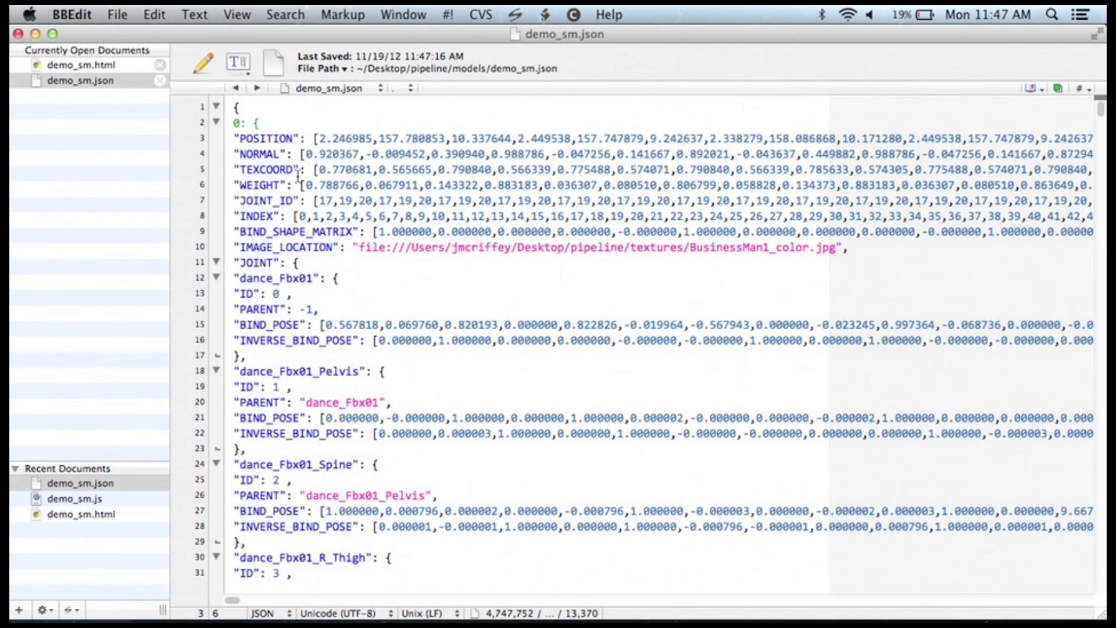
Prefix demo_sm.json's opening brace with 'var model = ' and save the file.
click(235, 110)
text(v)
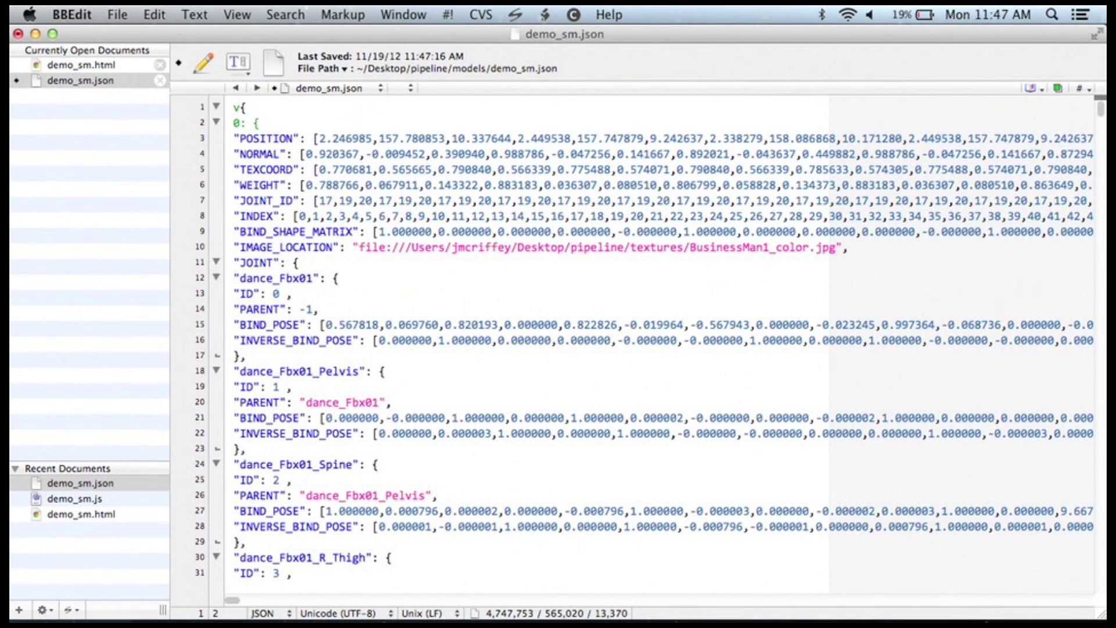
text(ar model =)
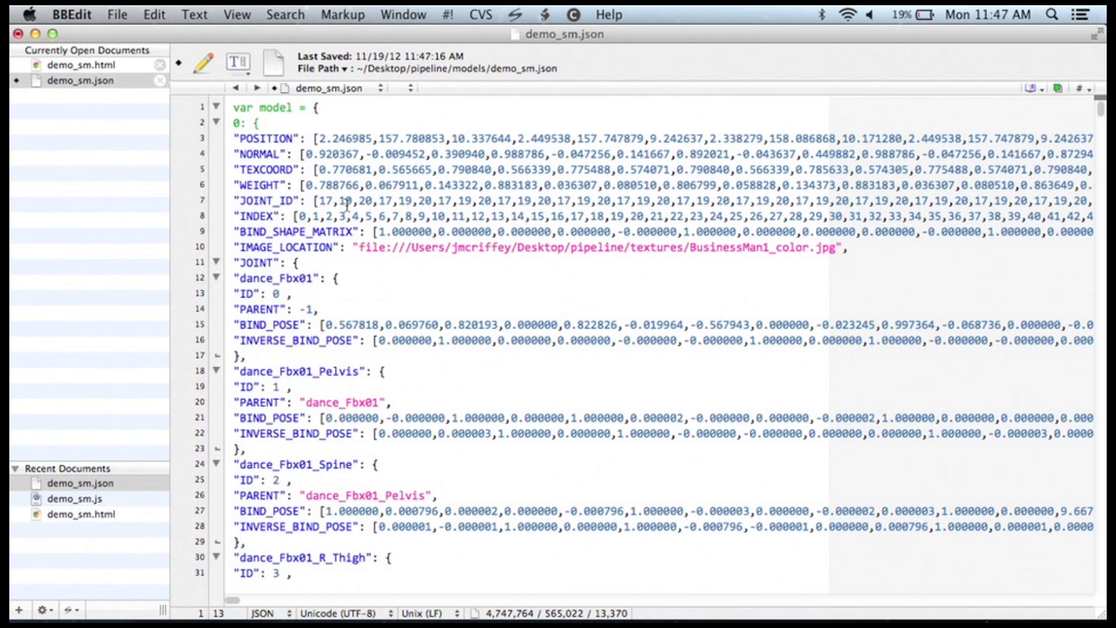
key(super+s)
click(36, 33)
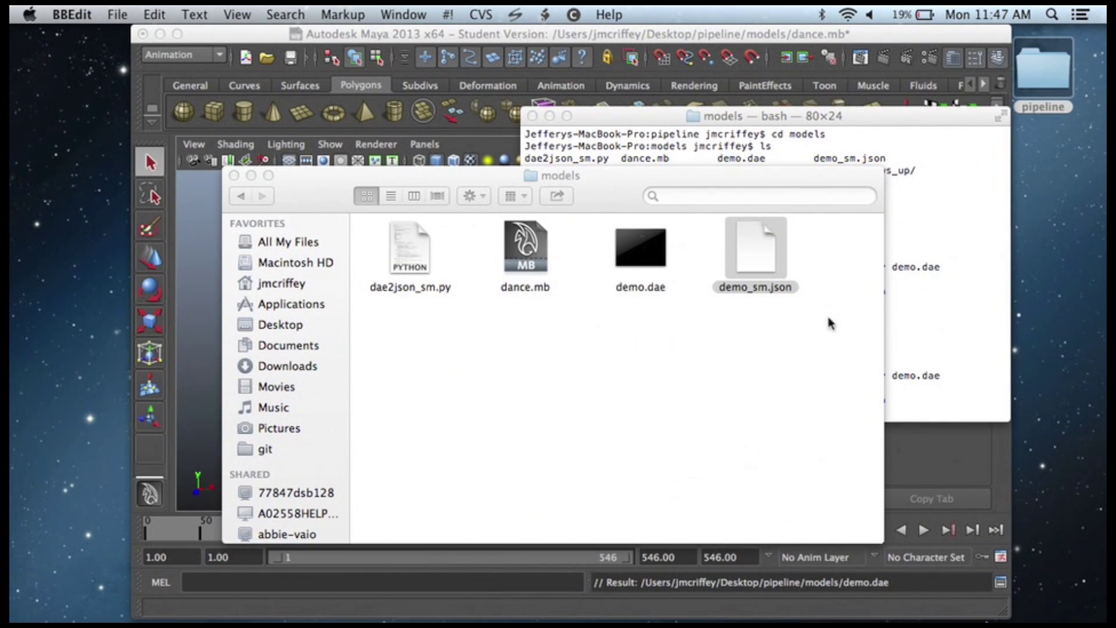
Move from models up to the pipeline folder and launch demo_sm.html with fchrome.
click(858, 118)
text(ls jmcriffey$)
key(Return)
text(cd ..)
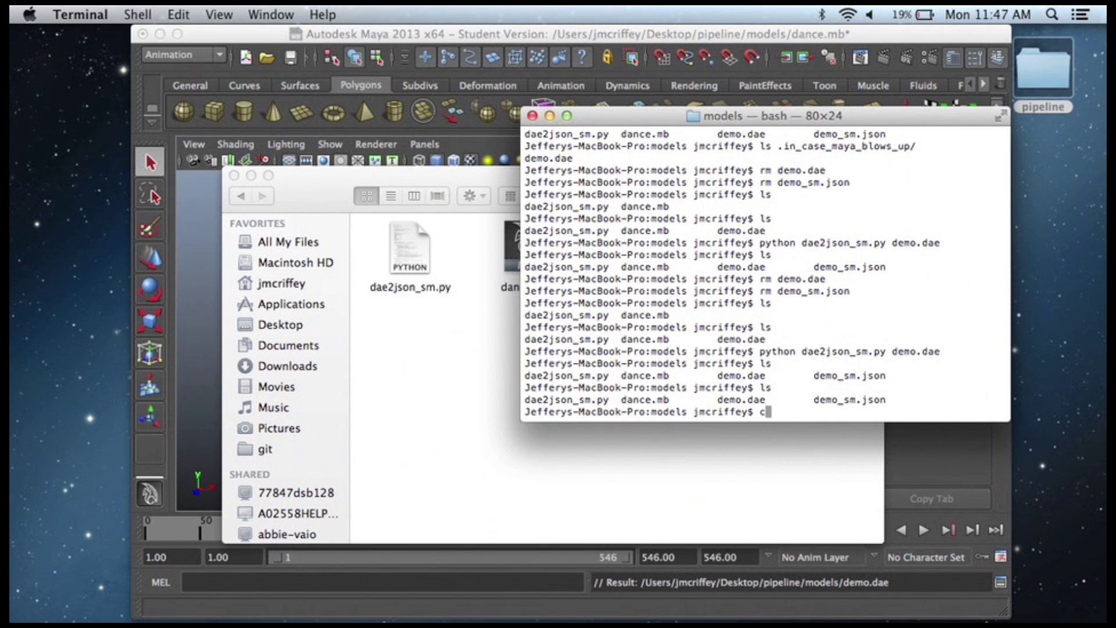
key(Return)
text(ls)
key(Return)
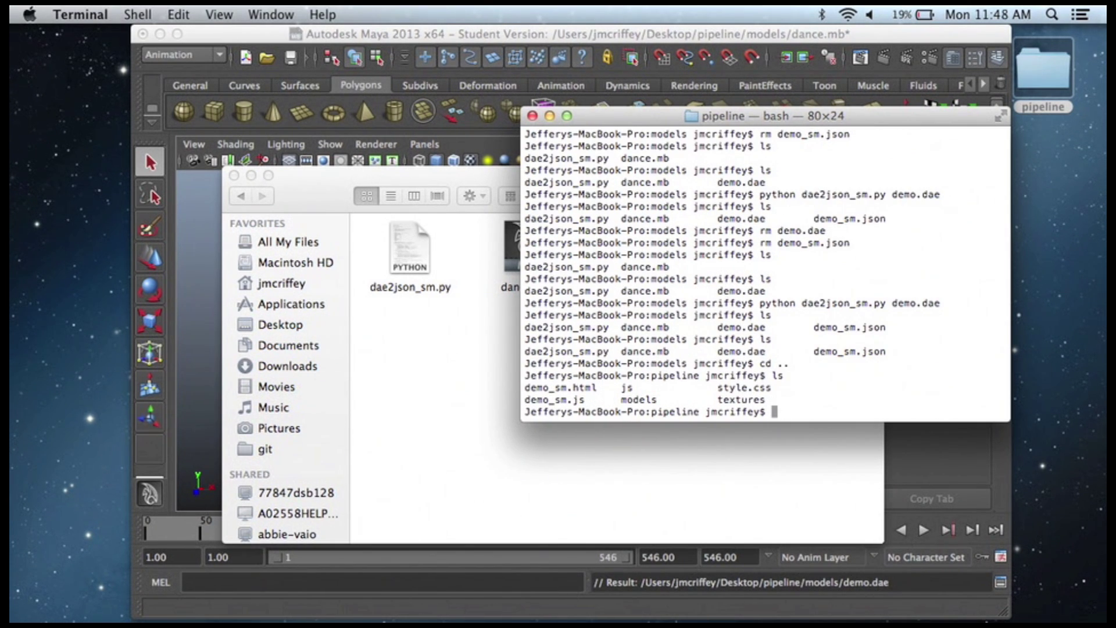
text(fchrome demo_sm.html)
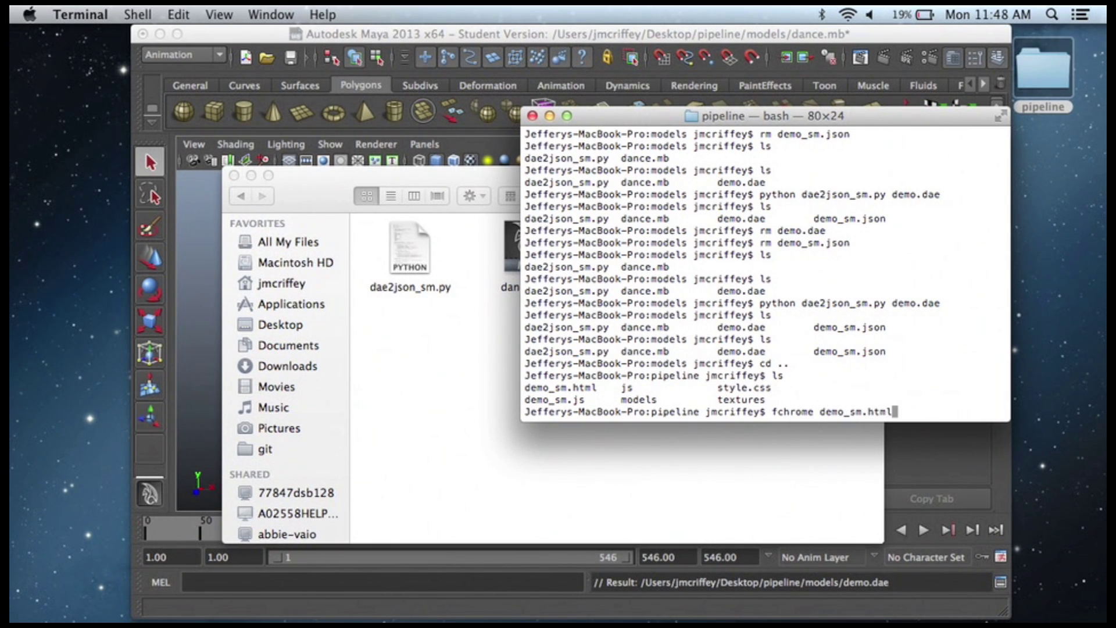
key(Return)
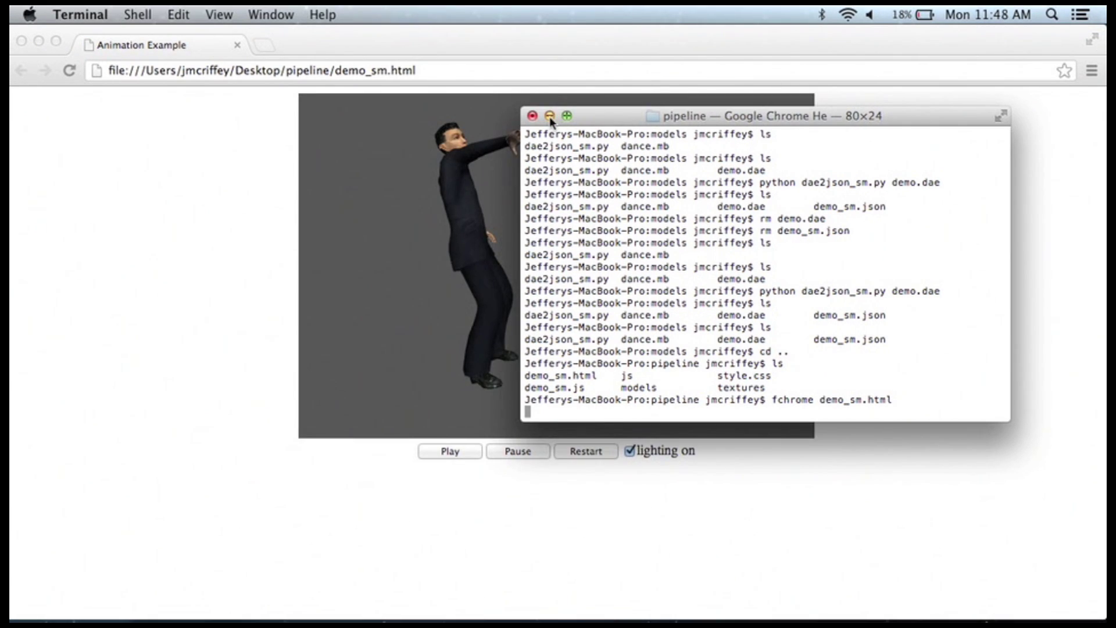
Minimize Terminal, play the character's dance in Chrome, then pause it.
click(549, 116)
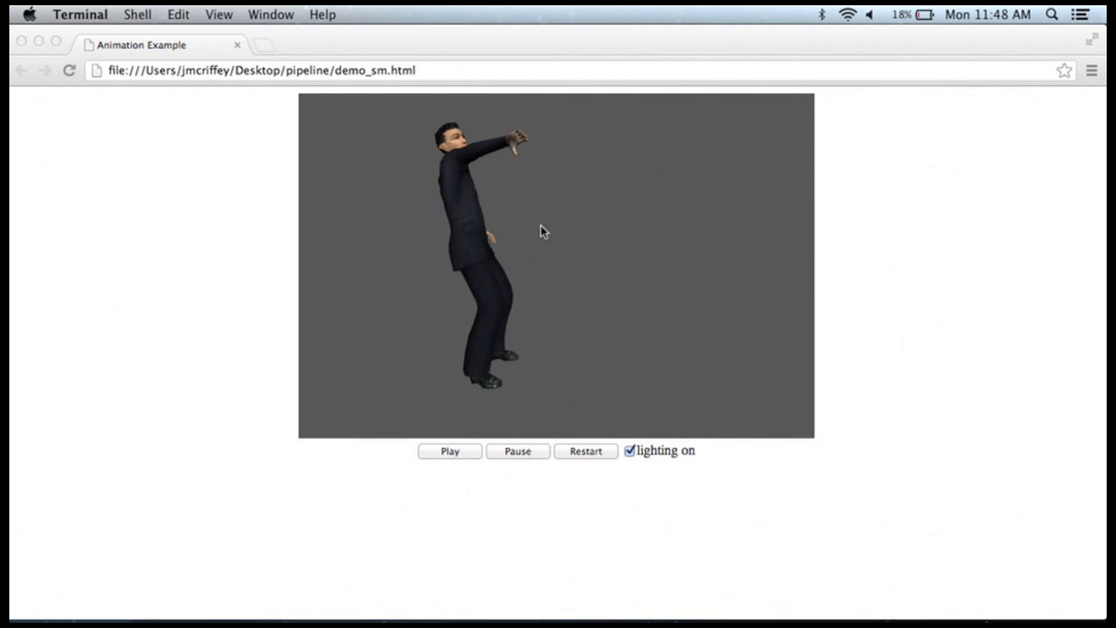
click(454, 453)
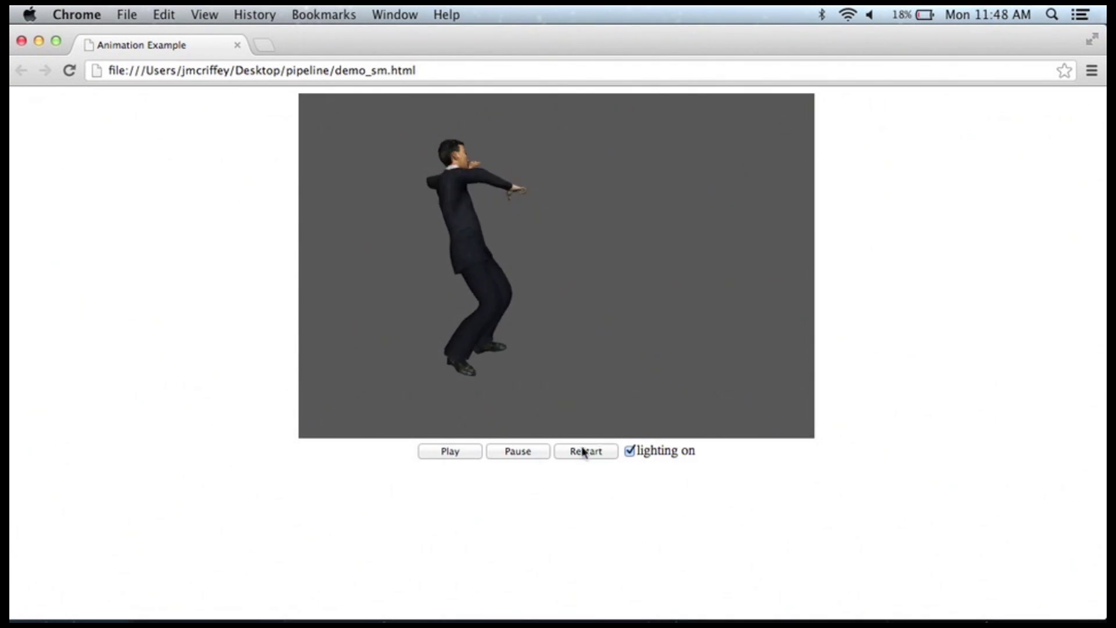
click(528, 456)
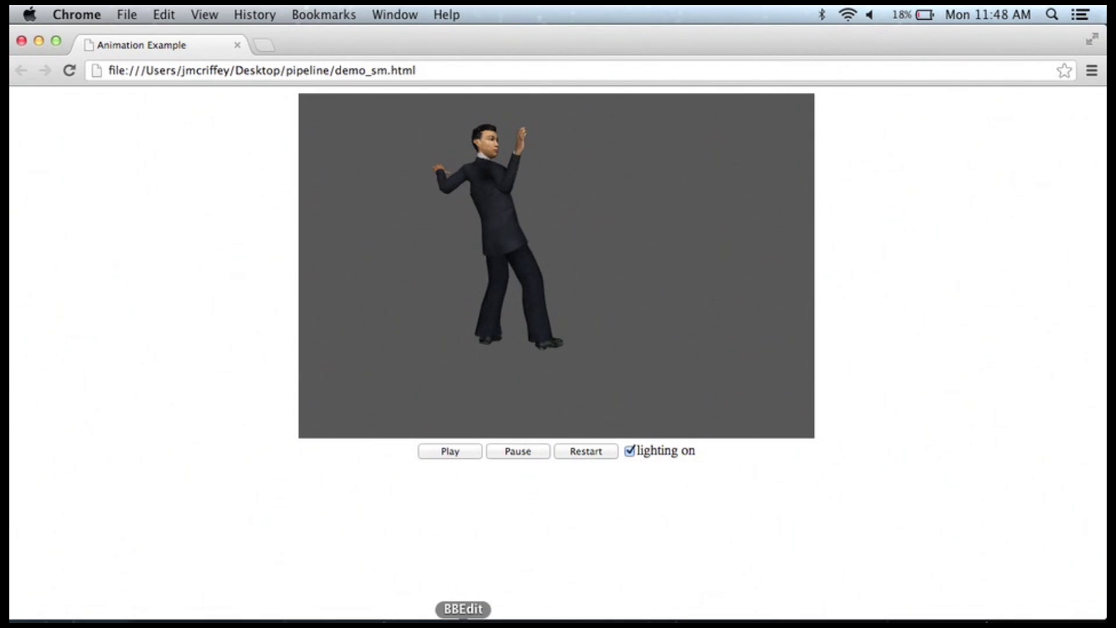
Switch BBEdit to demo_sm.html and highlight its four script paths, models/demo_sm.json through demo_sm.js.
click(462, 621)
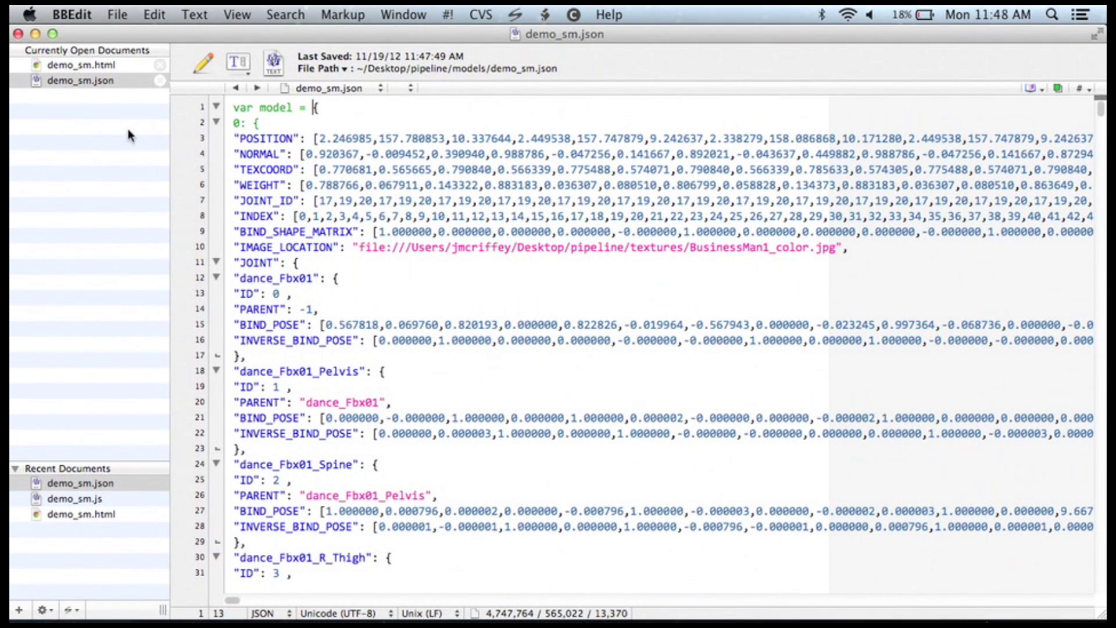
click(82, 65)
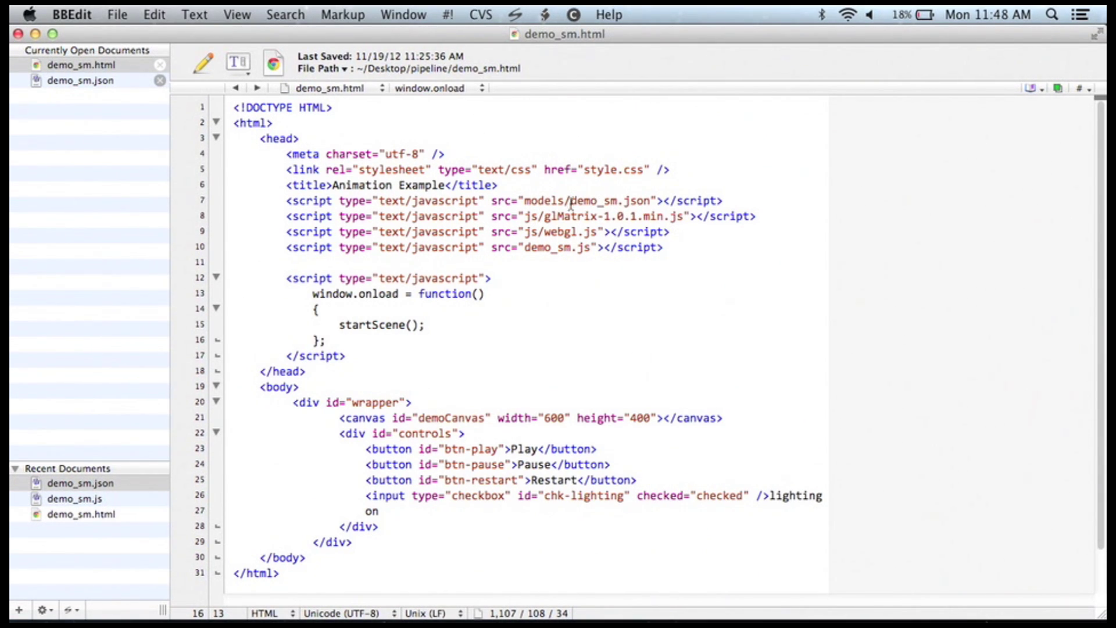
drag(512, 201, 650, 200)
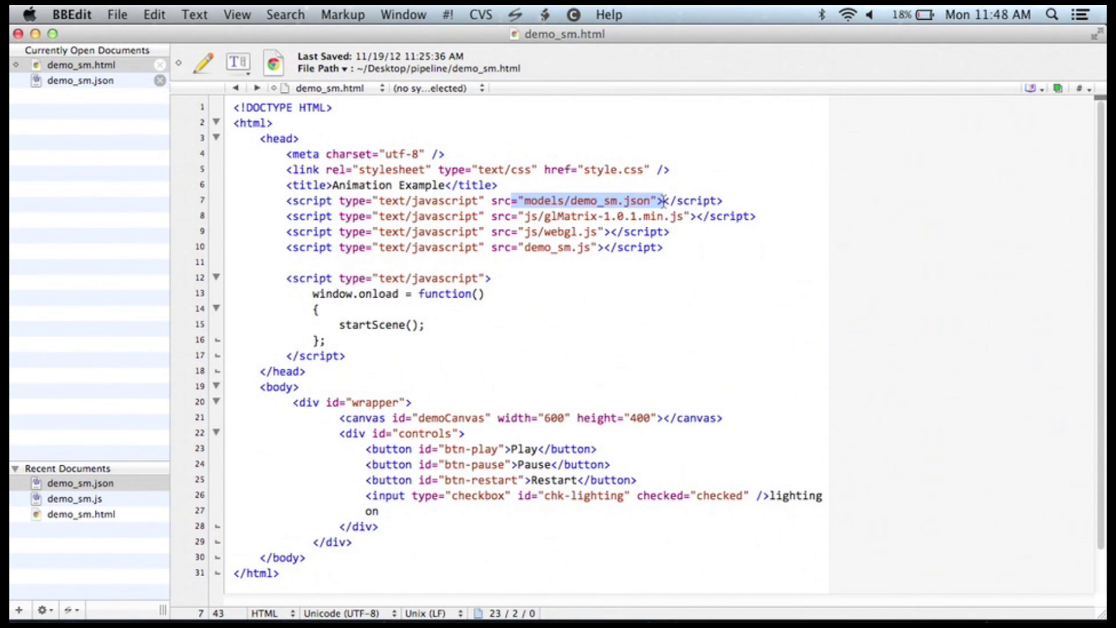
click(642, 216)
drag(524, 215, 684, 211)
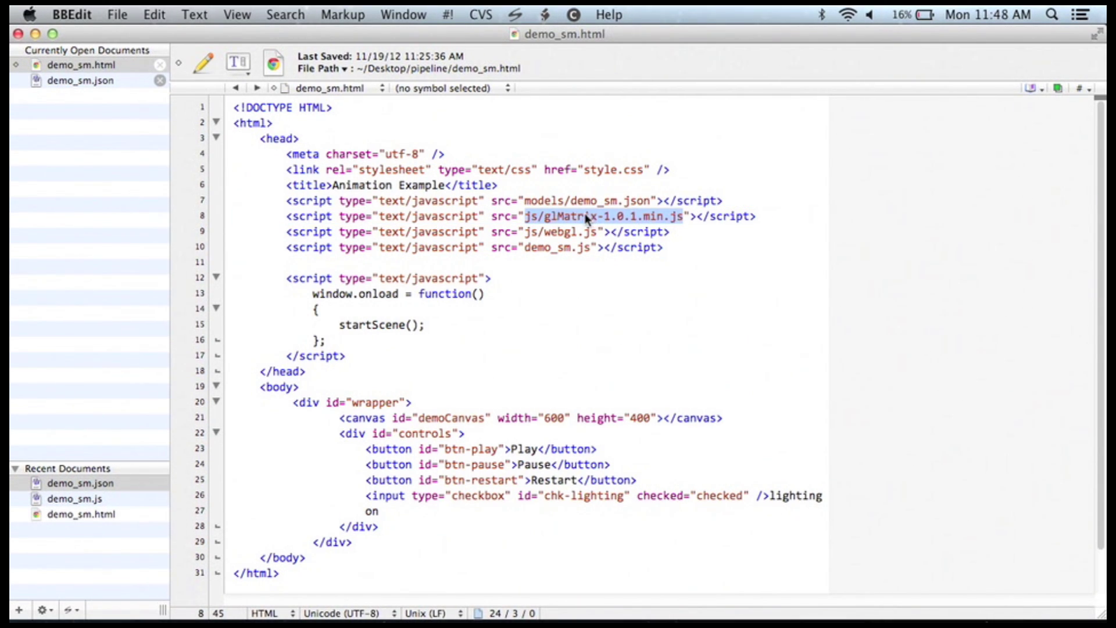
click(527, 217)
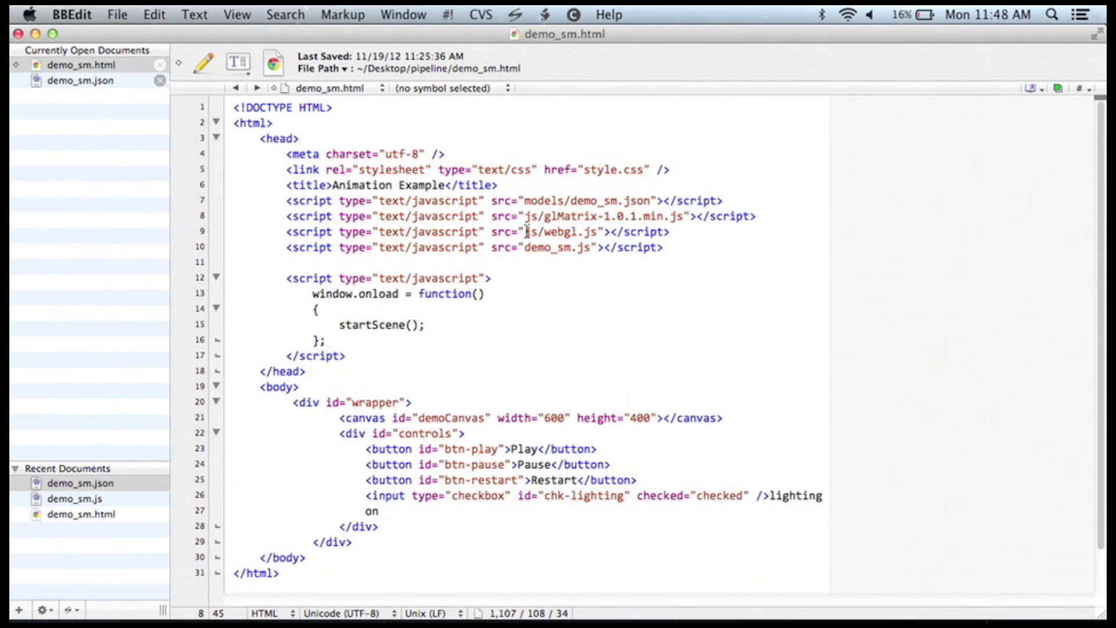
drag(525, 232, 596, 232)
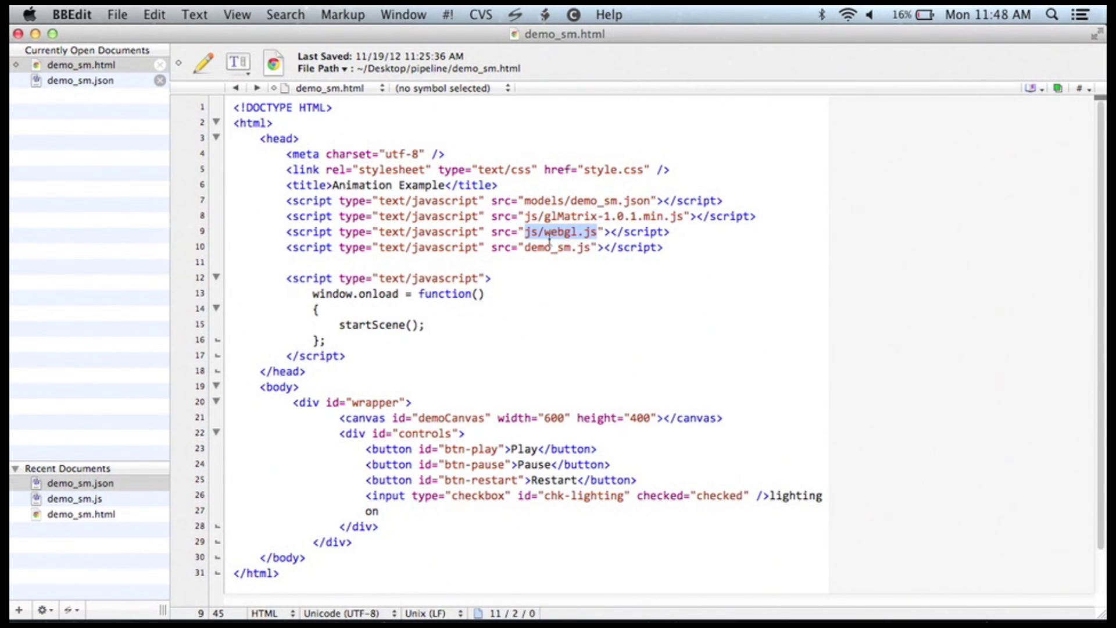
click(525, 248)
drag(525, 249, 594, 248)
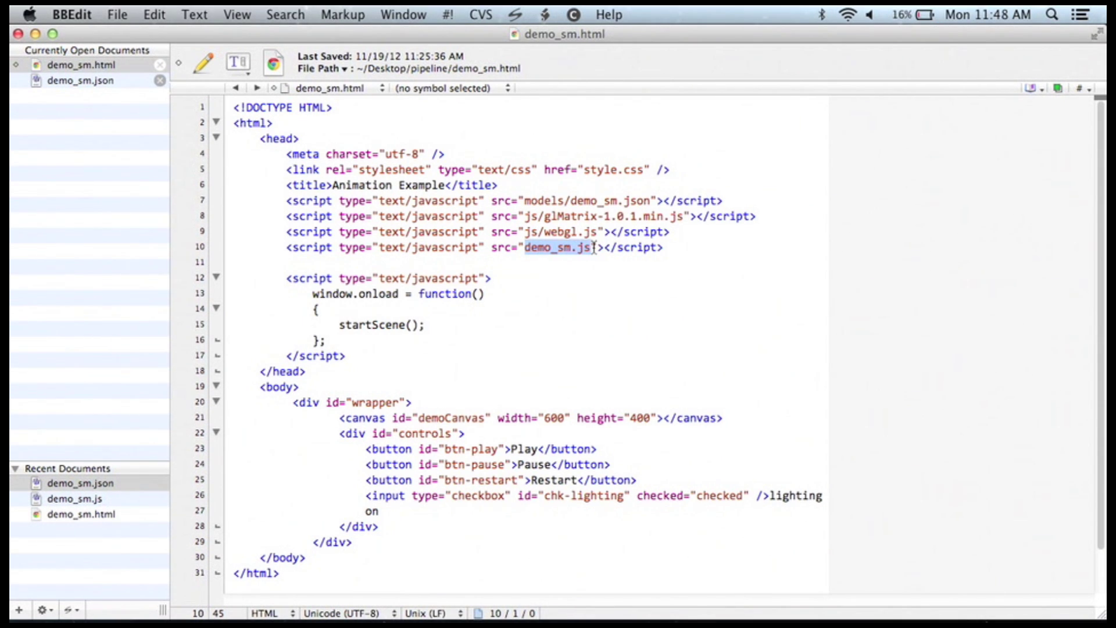
click(518, 262)
scroll(482, 260, down, 1)
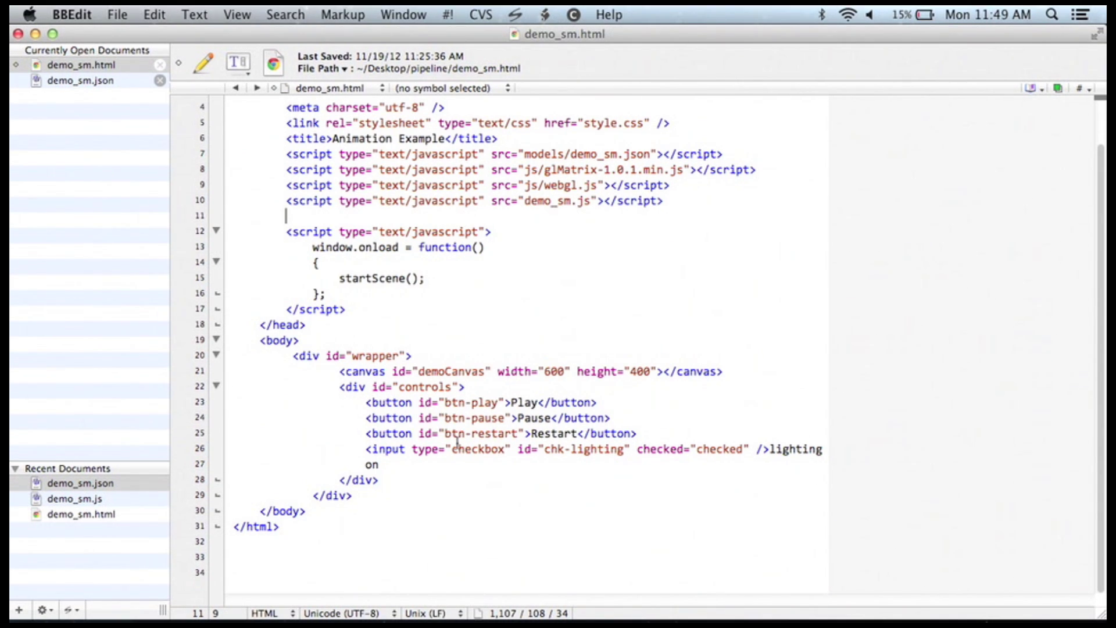
scroll(412, 324, up, 1)
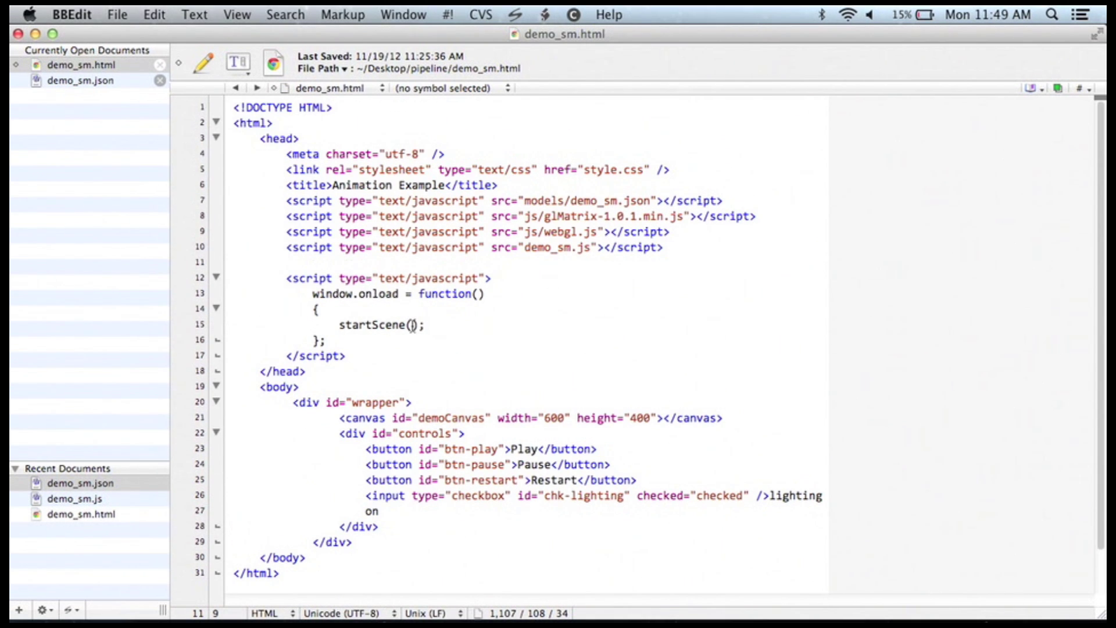
scroll(412, 325, down, 1)
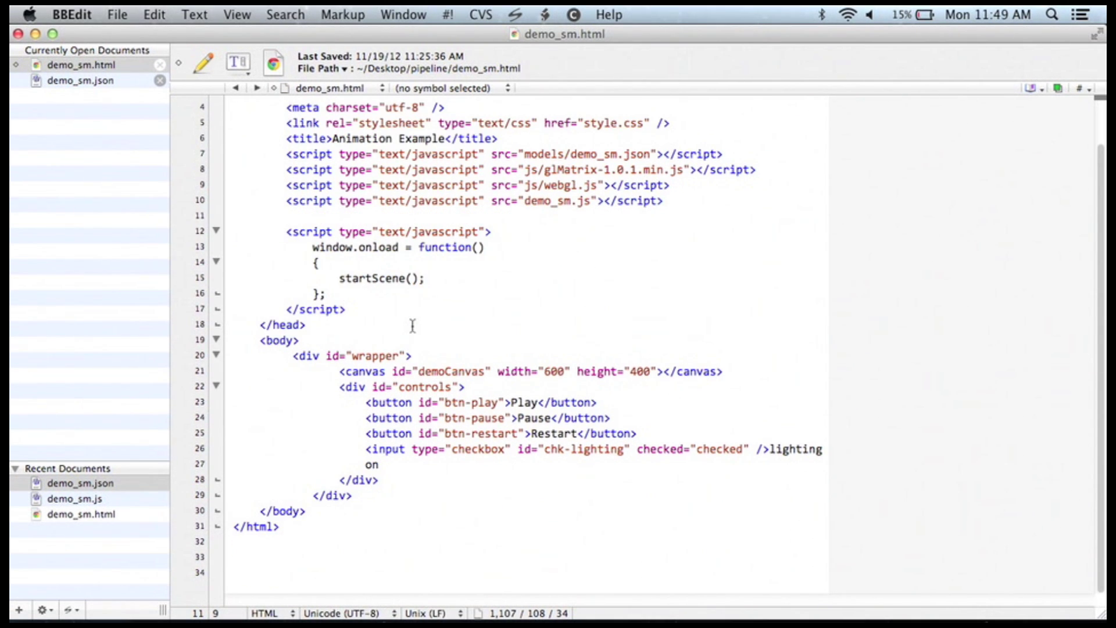
scroll(412, 325, up, 1)
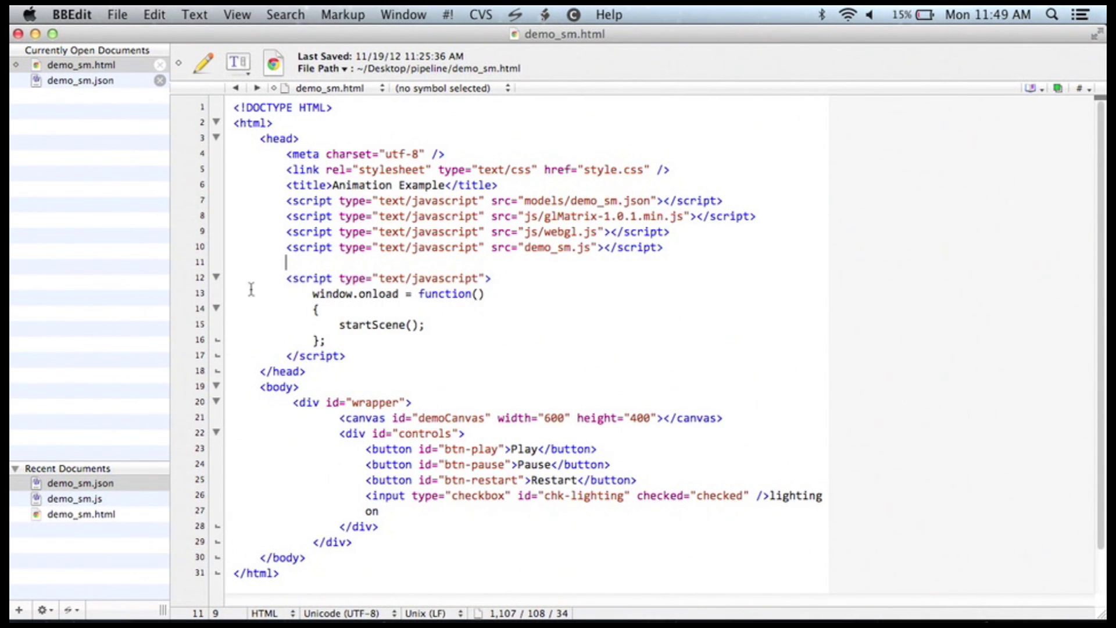